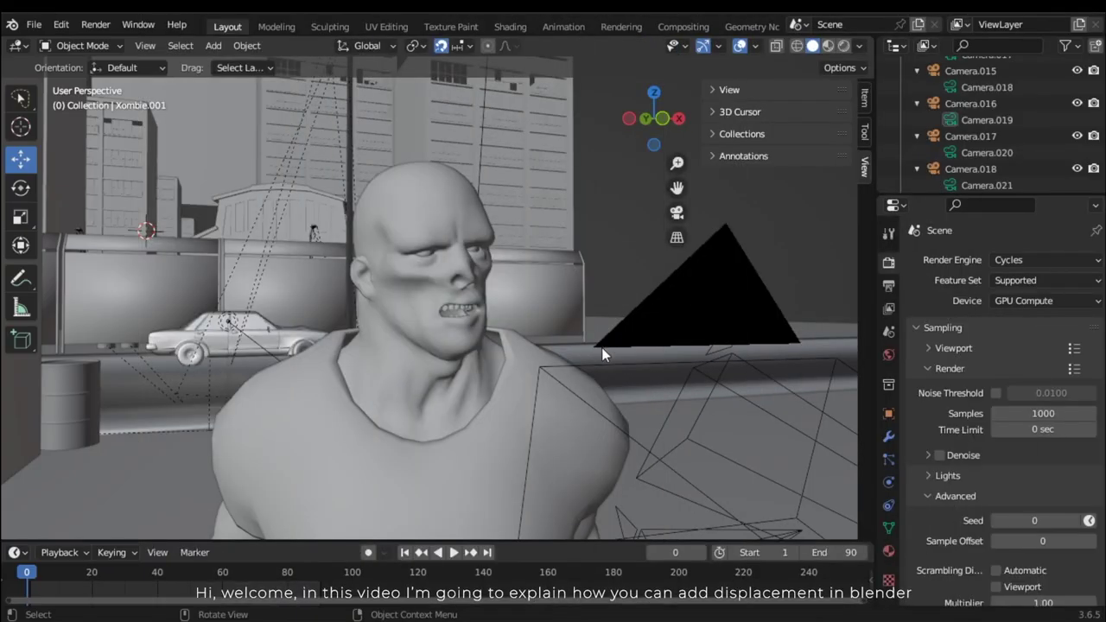
Step: Split the 3D viewport into two side-by-side areas and show the camera view in one of them
middle_click_drag(539, 348, 561, 212)
scroll(479, 361, "down", 5)
scroll(480, 362, "down", 4)
scroll(507, 323, "up", 3)
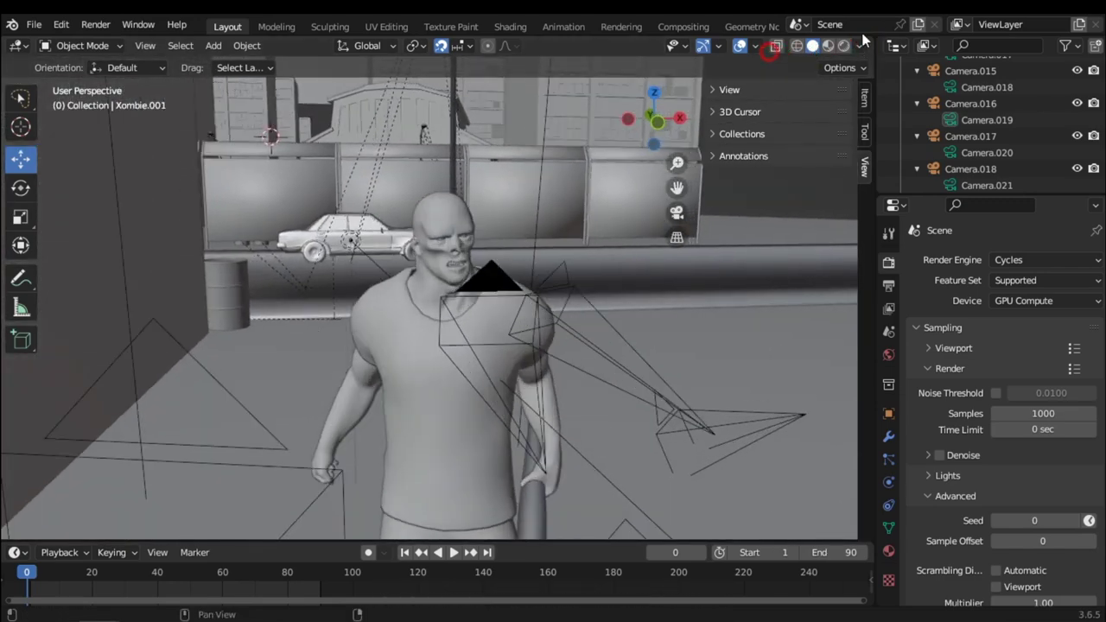
left_click_drag(861, 40, 451, 141)
key("KP_0")
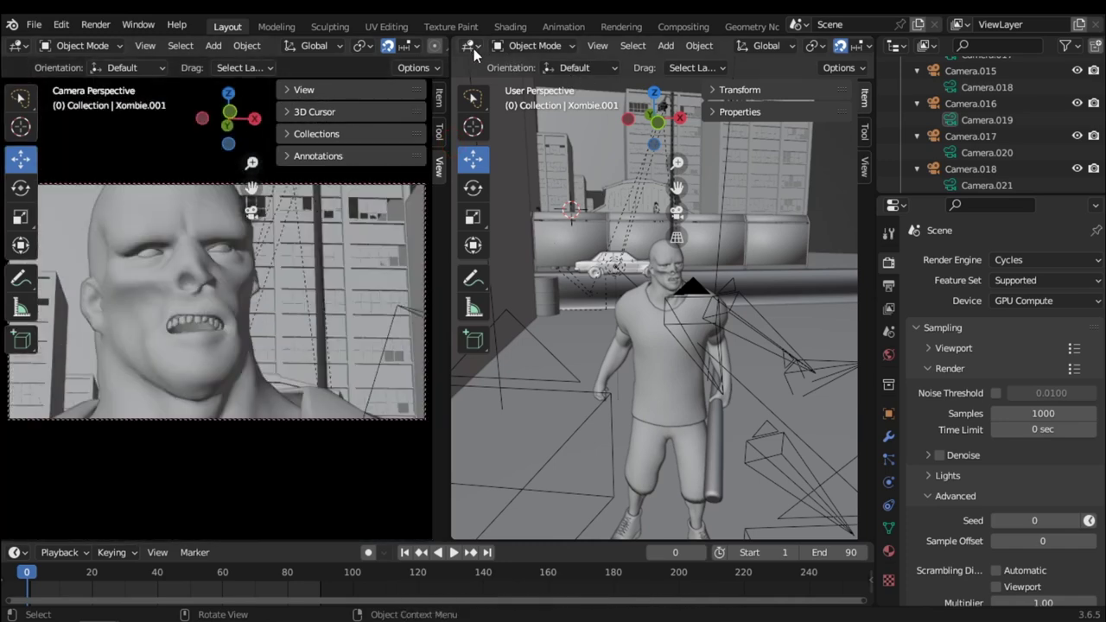
Step: Switch the second viewport area to the Shader Editor and widen it for the node tree
left_click(470, 45)
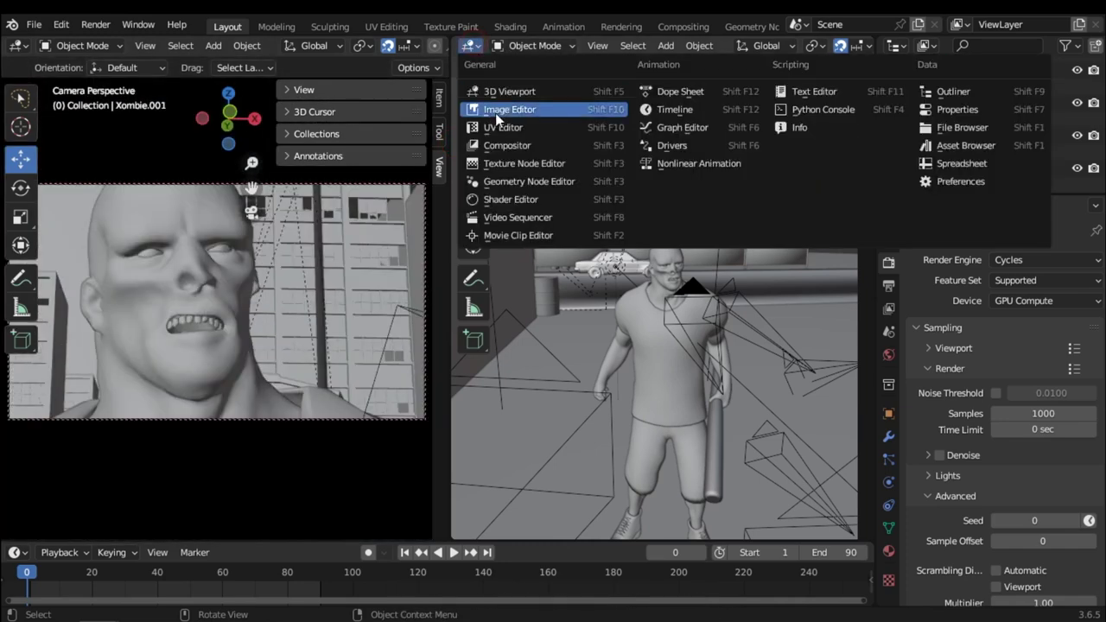
left_click(517, 198)
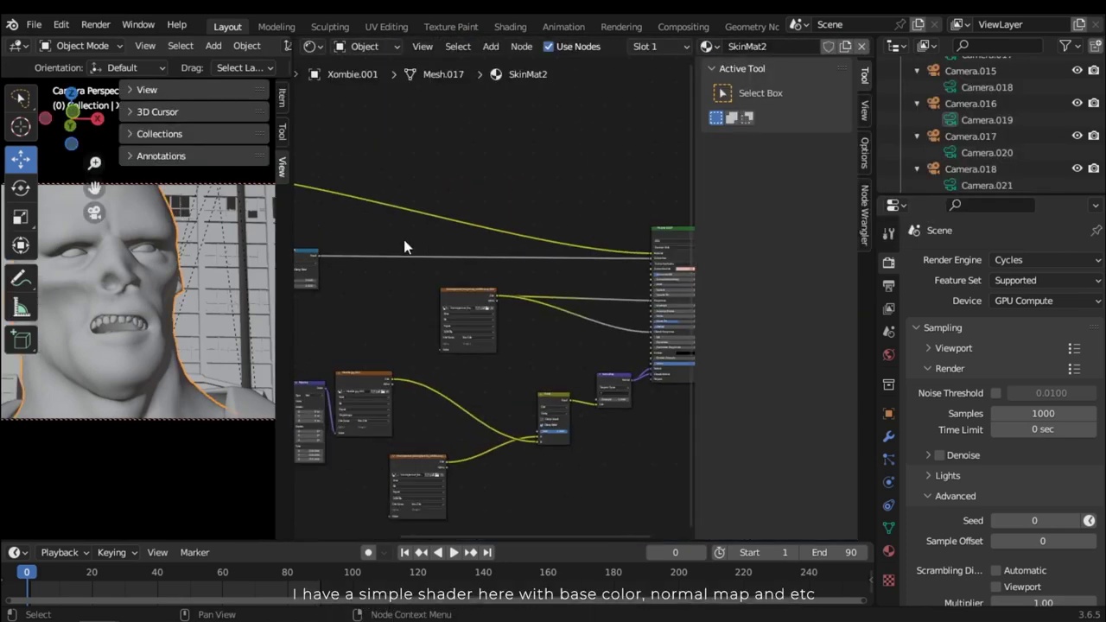
middle_click_drag(404, 240, 712, 390)
Step: Examine the base color image texture node of the SkinMat2 material and its UDIM Tiles source
scroll(173, 330, "up", 1)
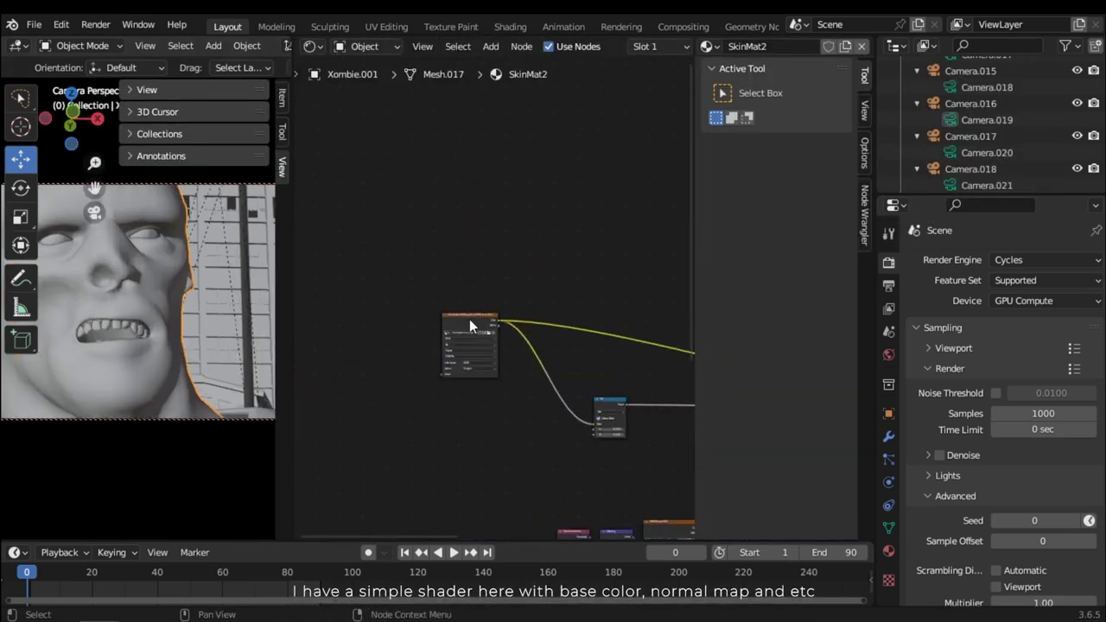
scroll(470, 319, "up", 12)
middle_click_drag(469, 340, 486, 275)
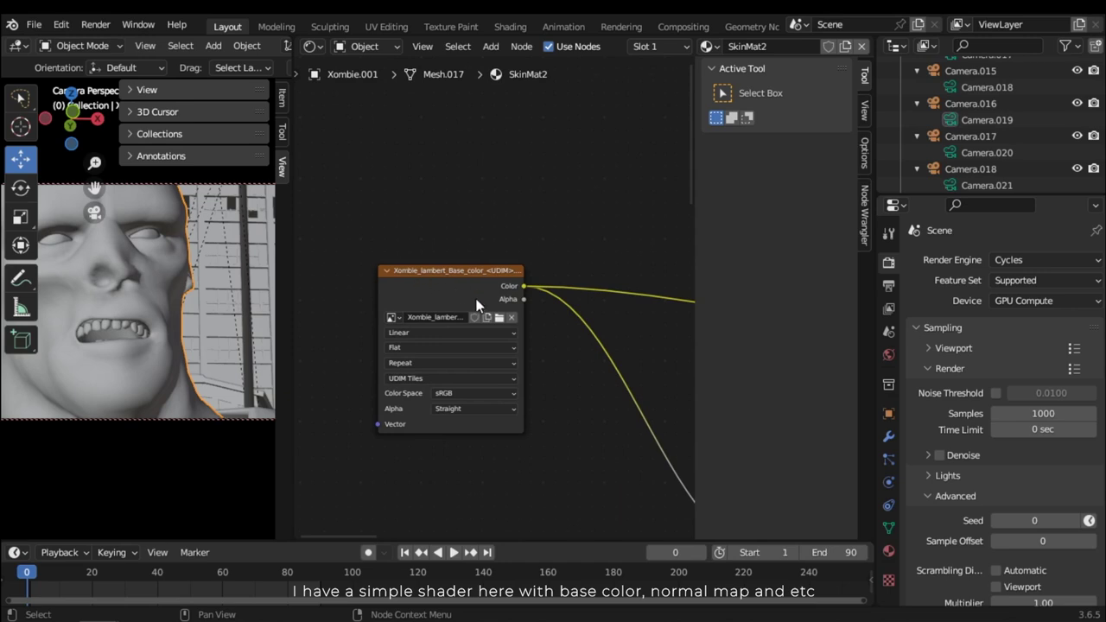
scroll(476, 305, "down", 6)
middle_click_drag(518, 349, 467, 303)
scroll(447, 303, "up", 6)
middle_click_drag(351, 318, 510, 363)
scroll(510, 363, "up", 1)
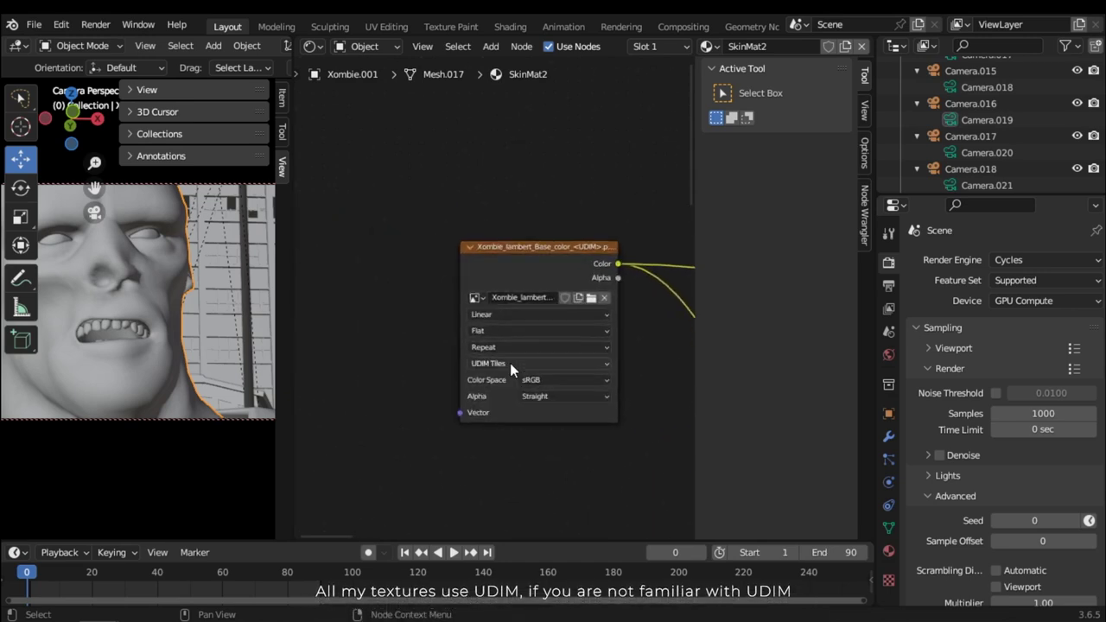
scroll(505, 367, "up", 1)
scroll(512, 382, "down", 3)
middle_click_drag(576, 435, 832, 373)
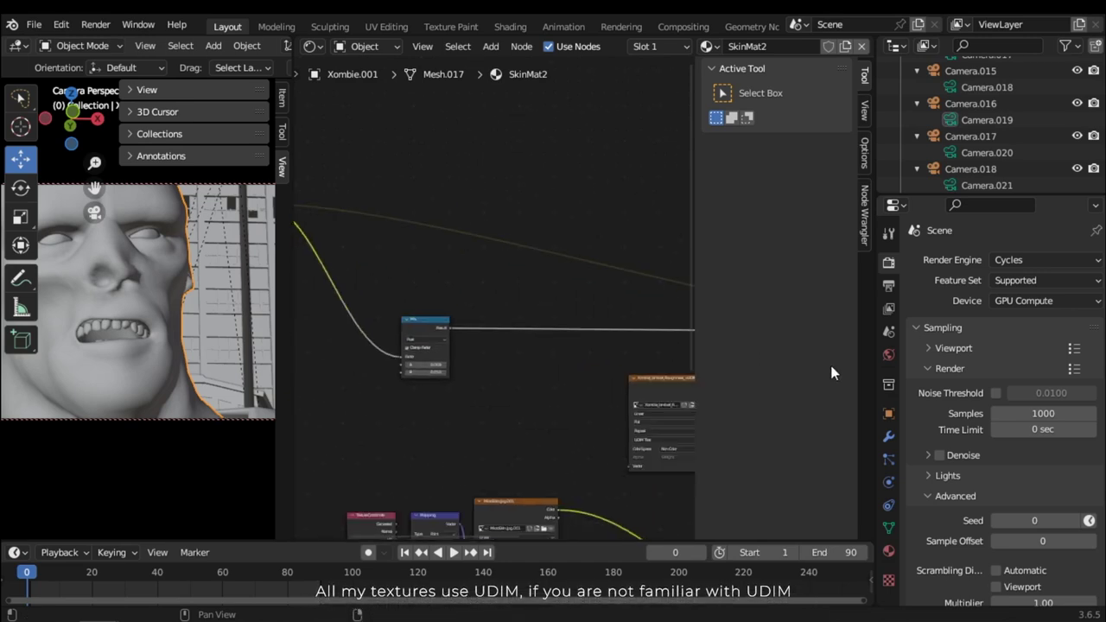
Step: Examine the roughness texture, normal map nodes and Principled BSDF connections in the SkinMat2 shader
scroll(566, 396, "down", 4)
middle_click_drag(643, 448, 472, 317)
scroll(489, 304, "up", 8)
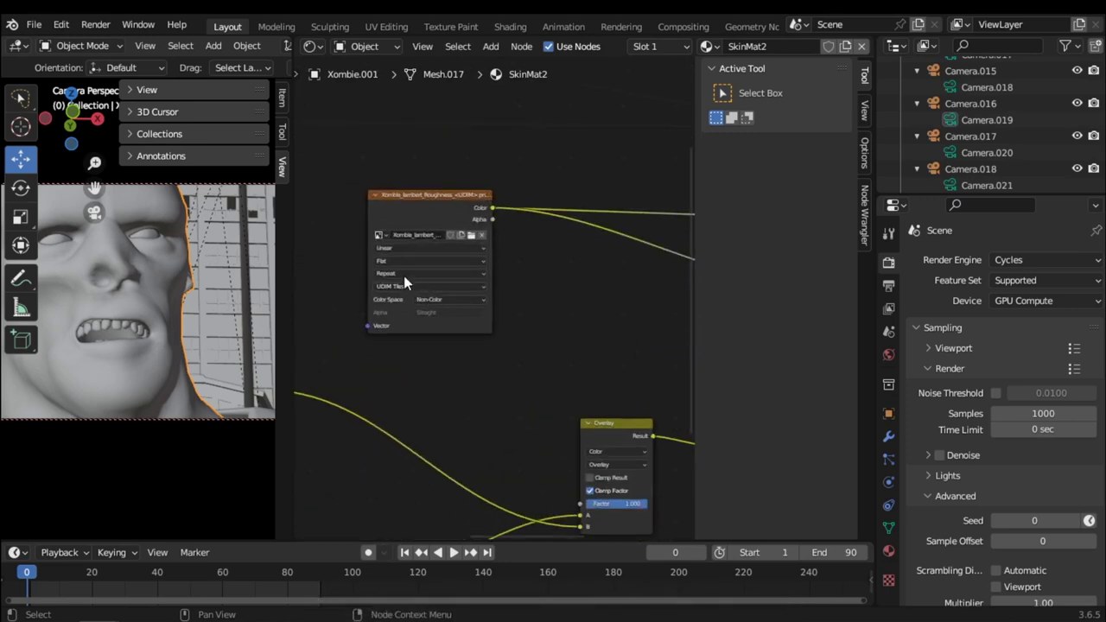
scroll(447, 316, "down", 3)
scroll(362, 319, "up", 1)
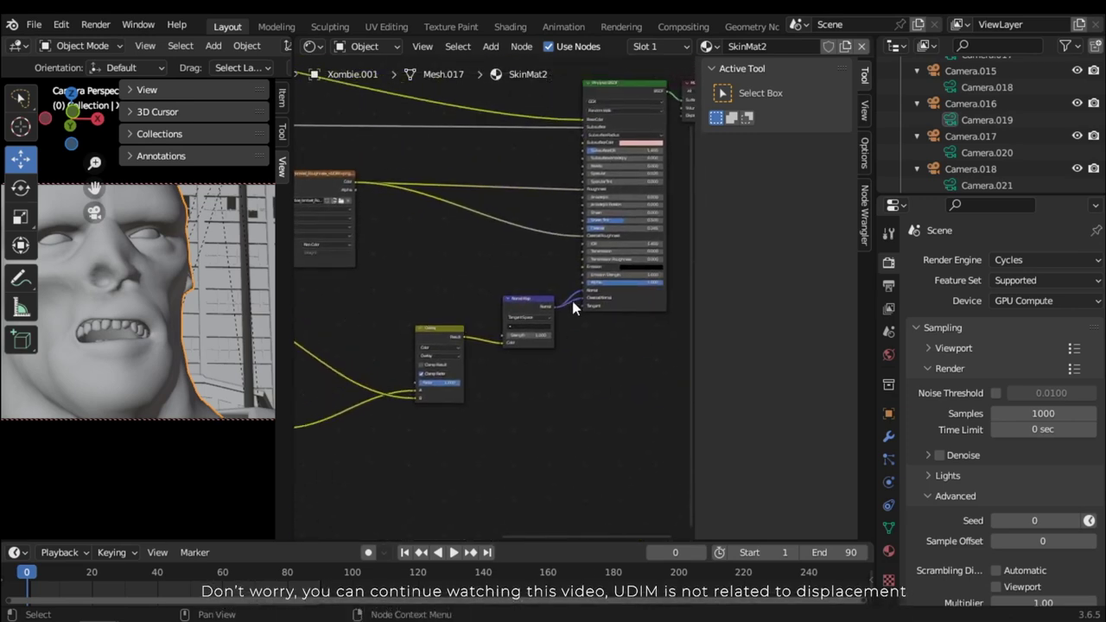
middle_click_drag(537, 246, 552, 328)
scroll(505, 294, "down", 3)
middle_click_drag(336, 293, 487, 308)
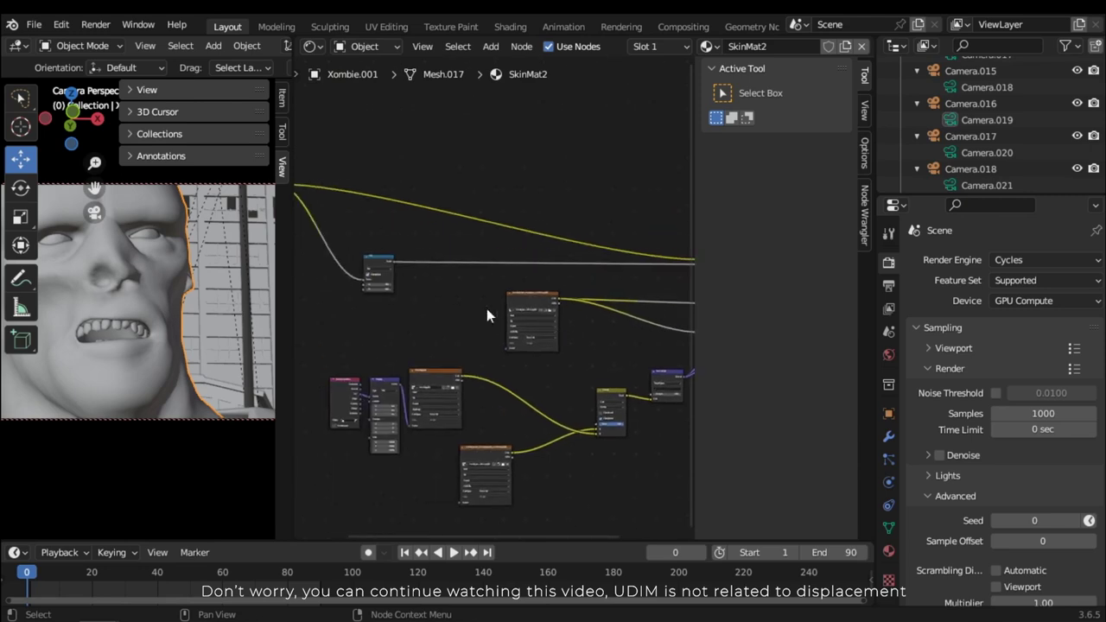
mouse_move(538, 391)
middle_mouse_down()
mouse_move(469, 379)
mouse_move(461, 364)
middle_mouse_up()
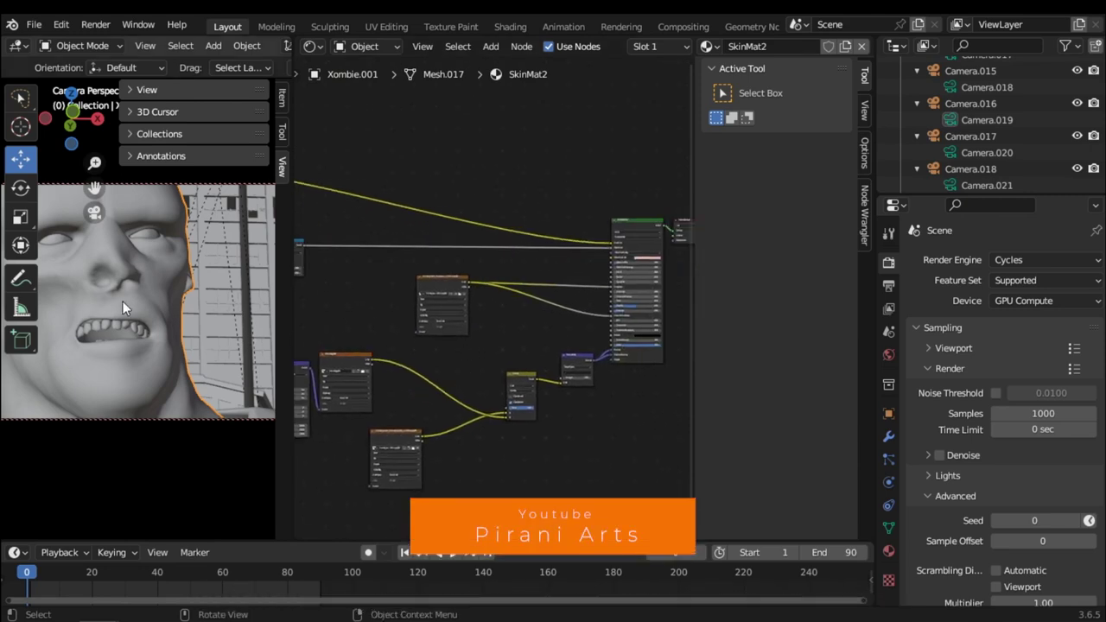
Step: Preview the camera view in Rendered shading and maximize the enlarged viewport to inspect the face
key("z")
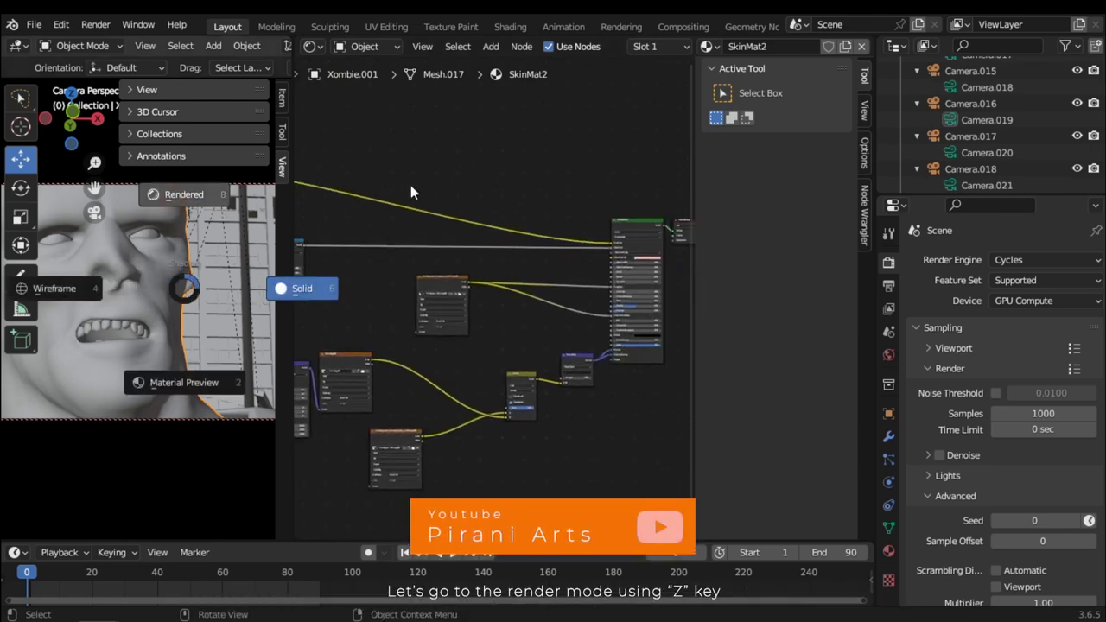
key("8")
left_click_drag(294, 293, 538, 307)
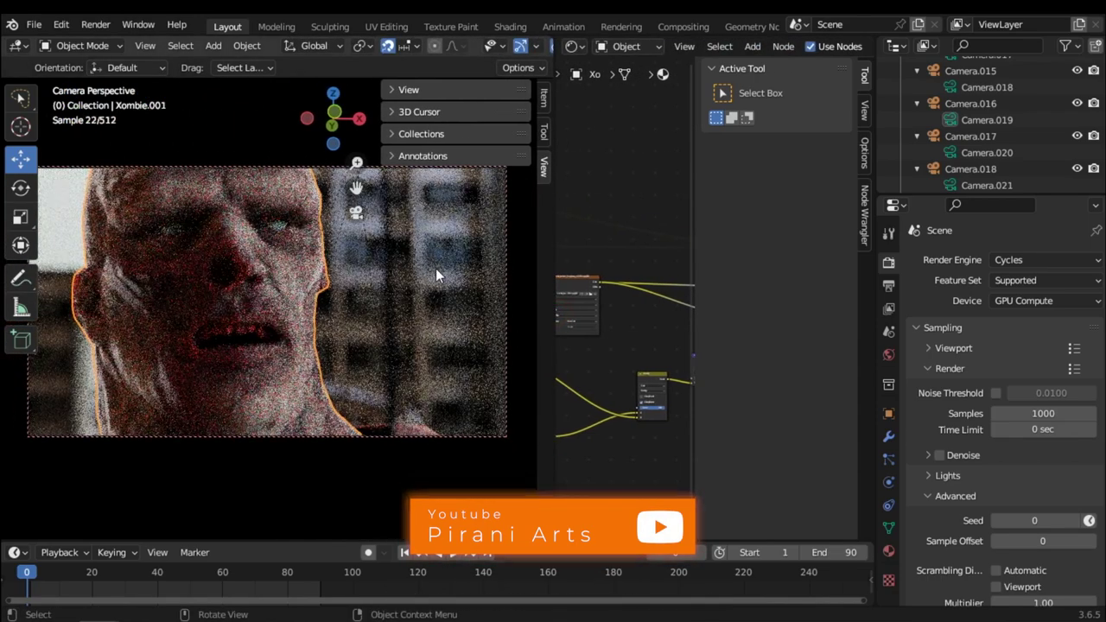
key("ctrl+space")
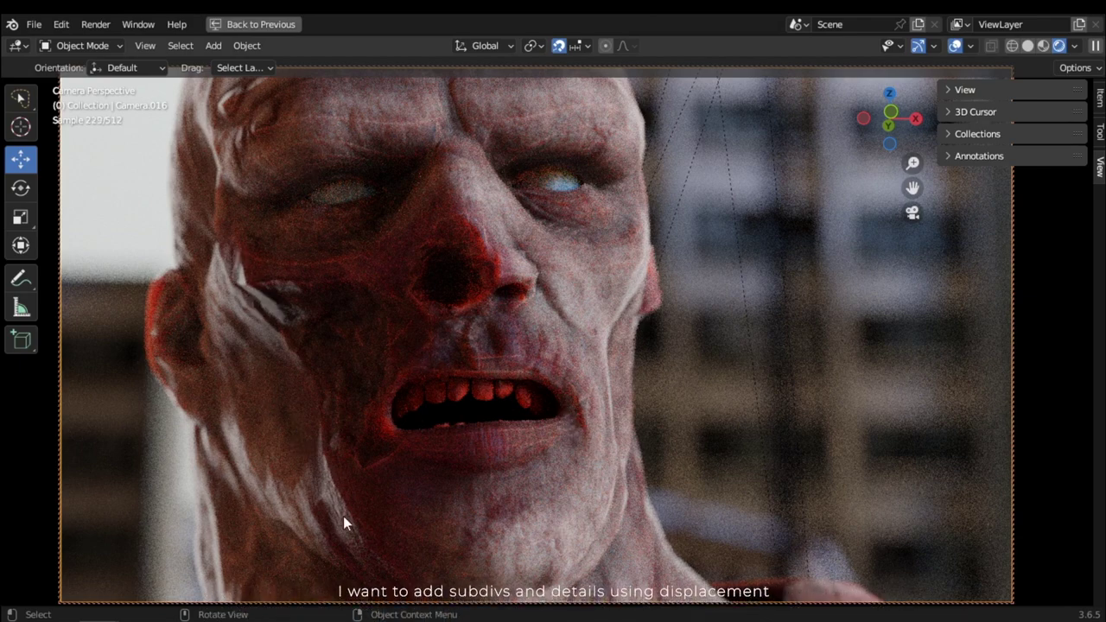
Step: Restore the multi-editor layout, return the viewport to Solid shading and widen it slightly
key("ctrl+space")
key("z")
left_click(473, 273)
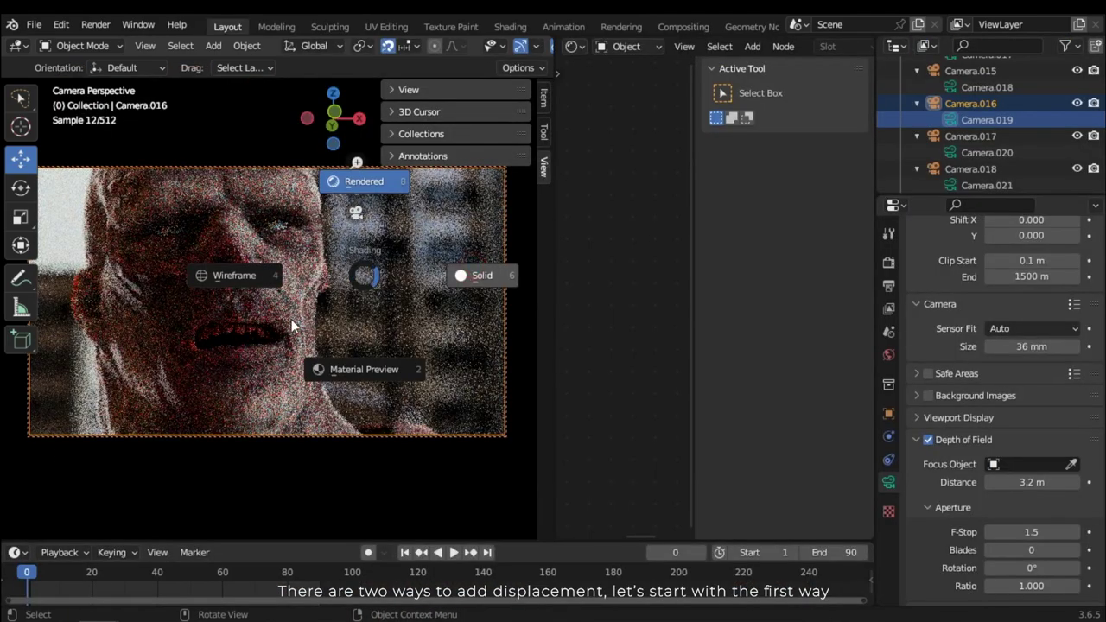
left_click_drag(555, 344, 570, 344)
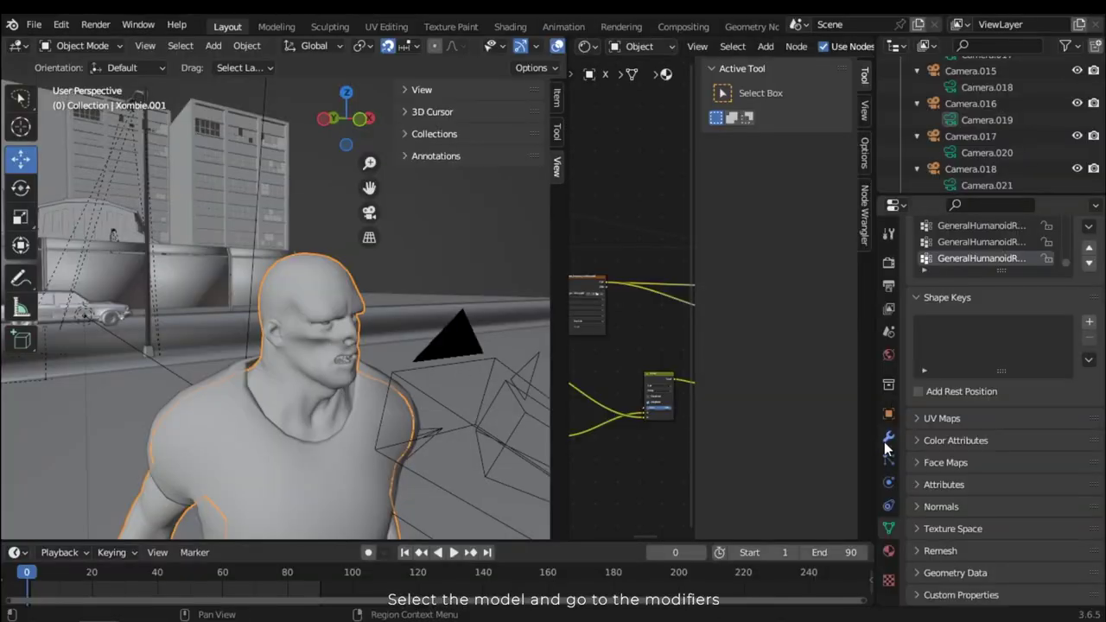
Step: Add a Subdivision Surface modifier to the Xombie.001 character mesh
left_click(889, 441)
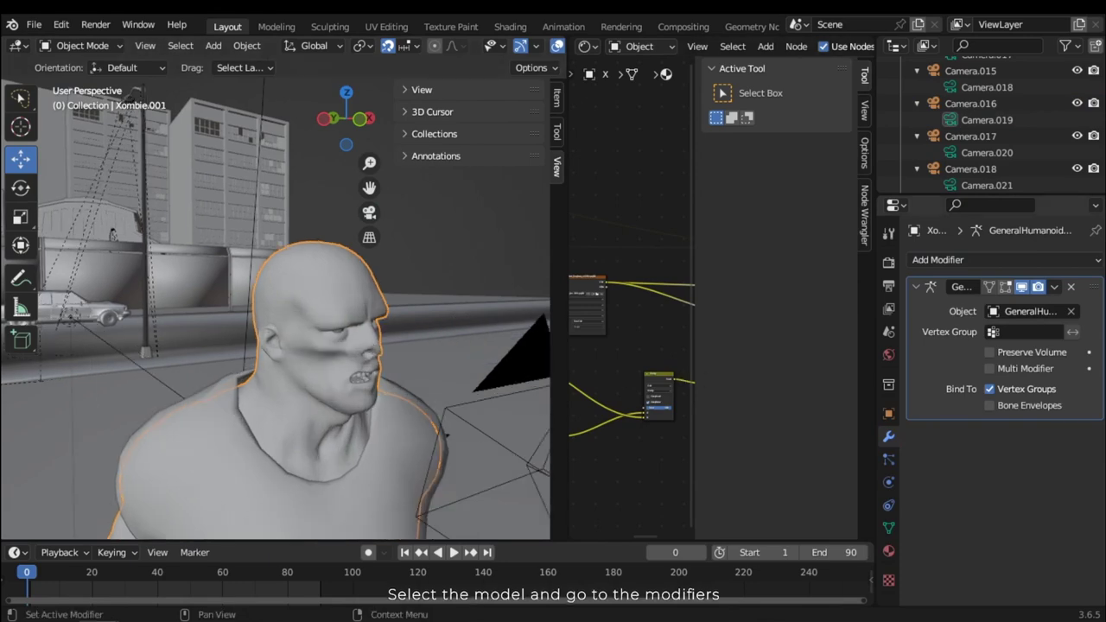
left_click(993, 257)
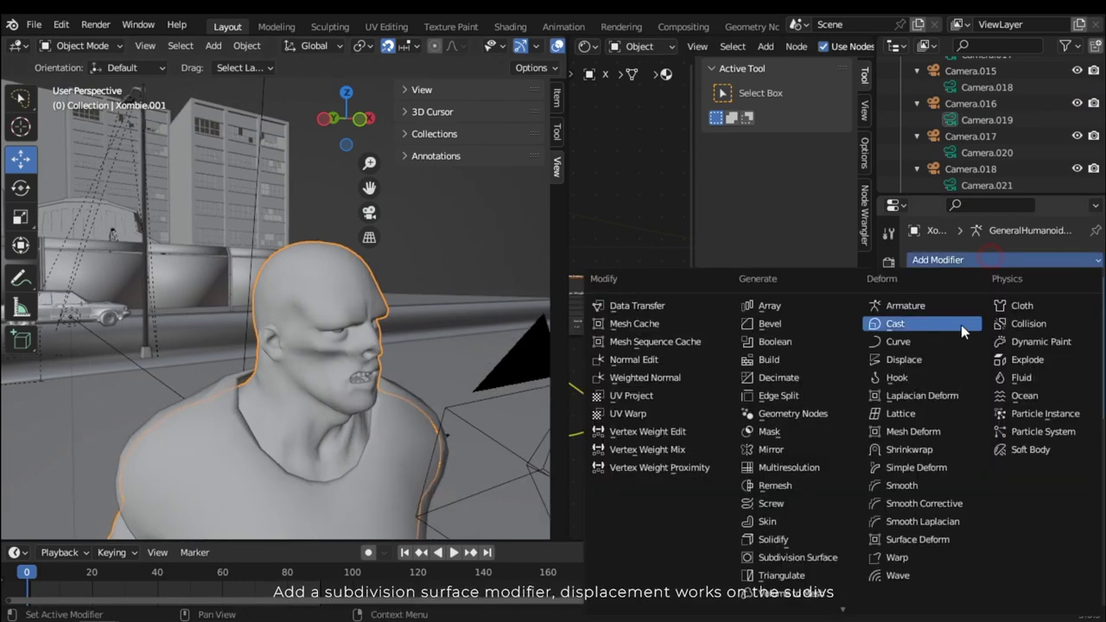
left_click(826, 555)
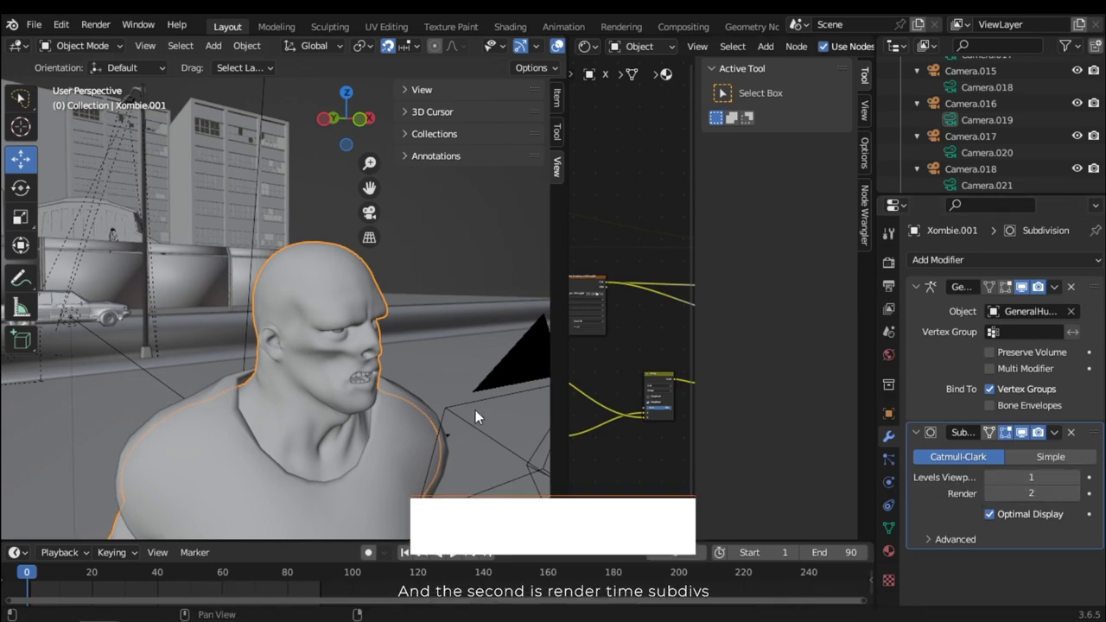
Step: Try 0 and 2 as the Subdivision modifier's viewport levels while viewing the head up close
middle_click_drag(475, 410, 344, 358)
scroll(332, 391, "up", 3)
scroll(319, 360, "up", 4)
scroll(344, 357, "down", 2)
left_click_drag(1039, 477, 1019, 477)
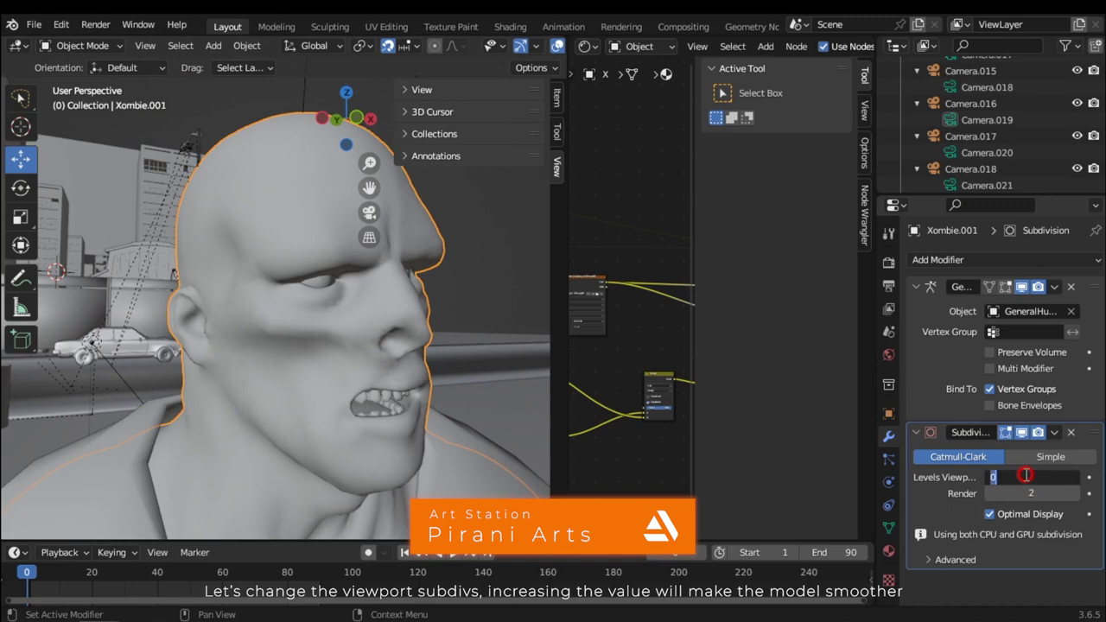
type("2")
key("Return")
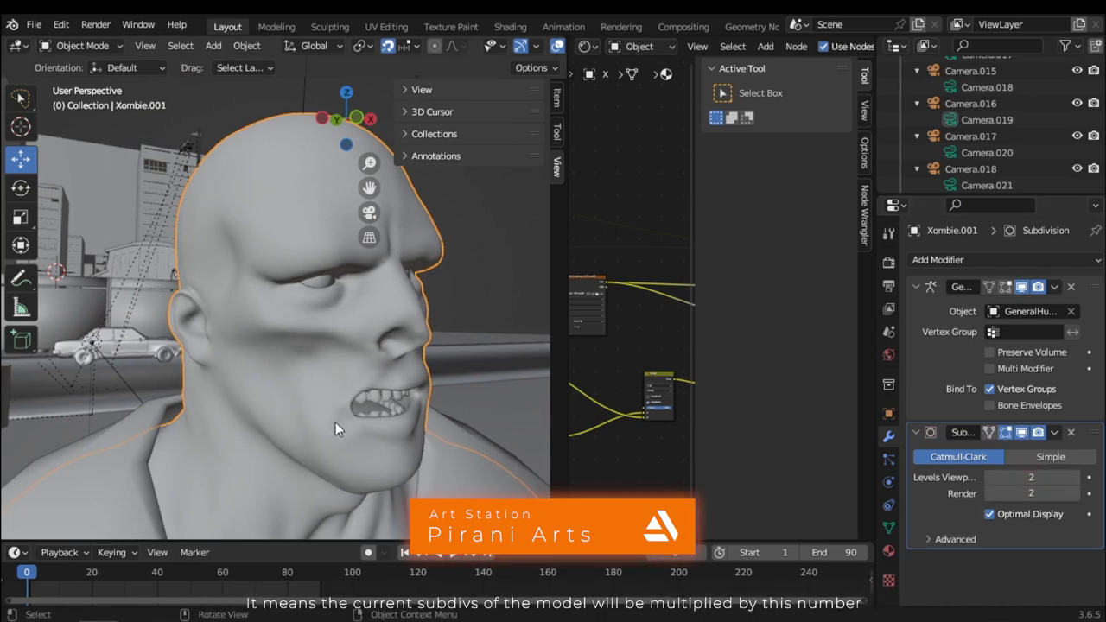
Step: Try 3 as the Subdivision modifier's viewport levels, inspect the head, and set the value back to 1
left_click(1027, 478)
type("3")
key("Return")
middle_click_drag(380, 375, 419, 357)
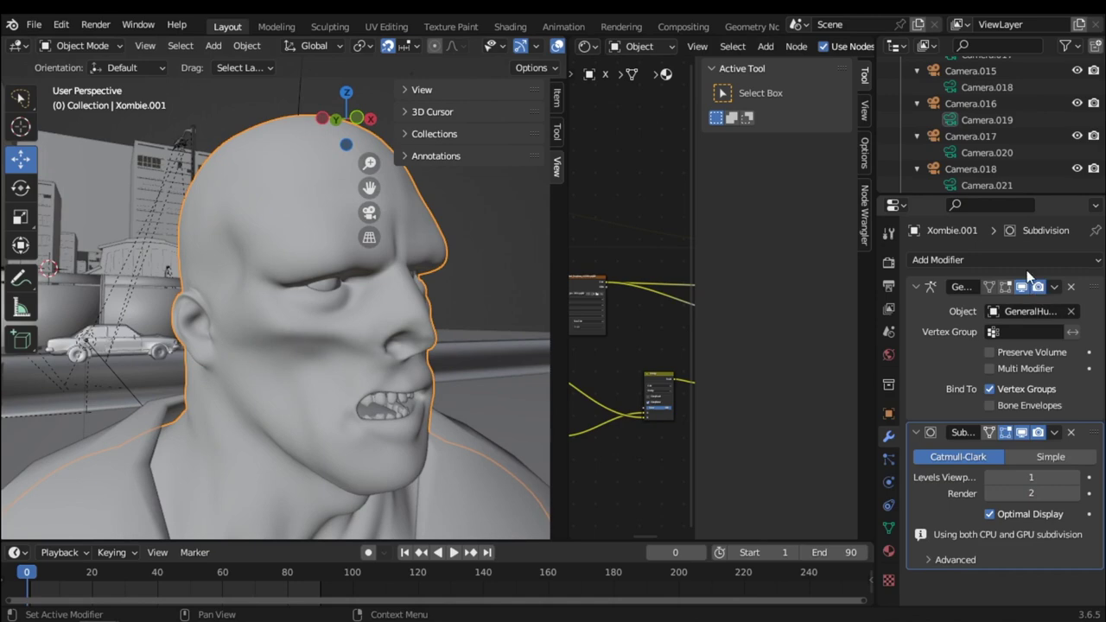
Step: Add a Displace modifier to the character with a new texture and set its coordinates to UV
left_click(993, 261)
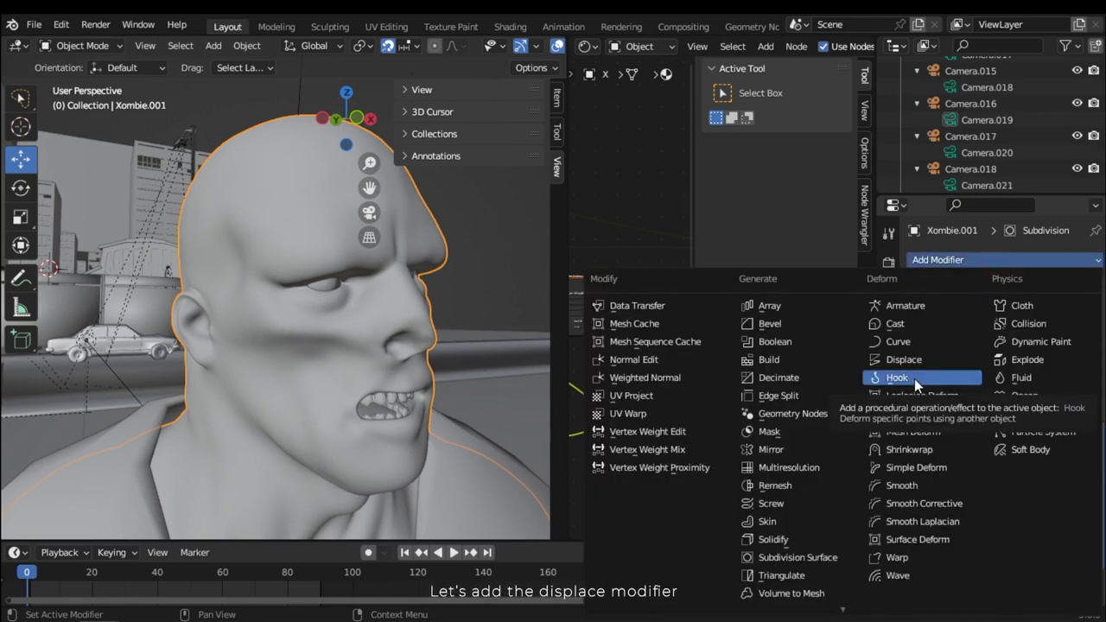
left_click(907, 367)
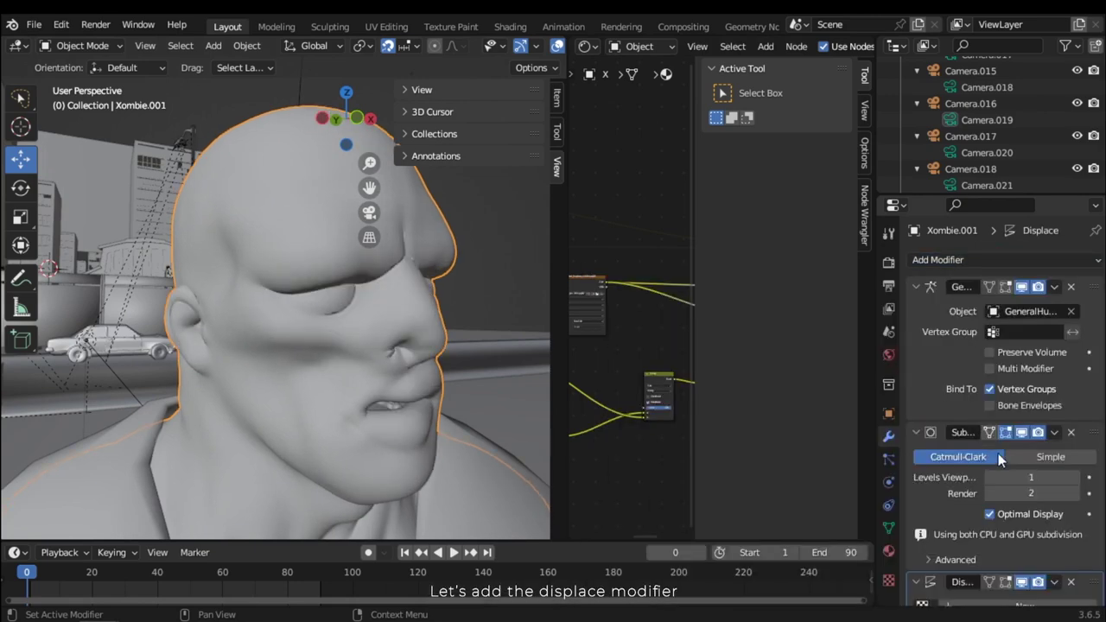
scroll(1025, 479, "down", 4)
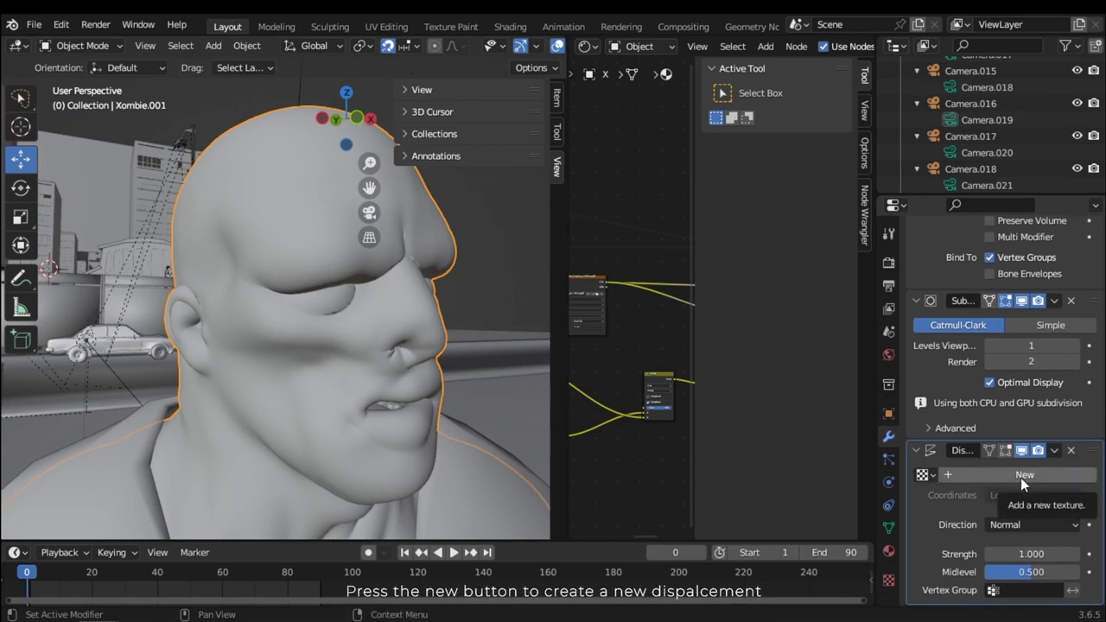
left_click(1021, 476)
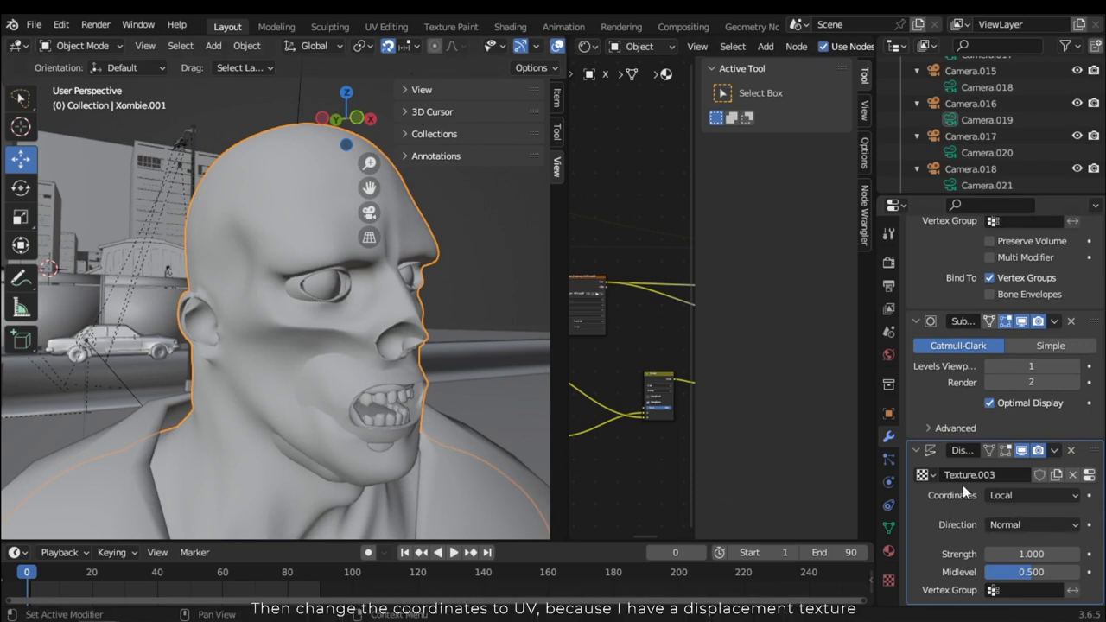
left_click(1014, 495)
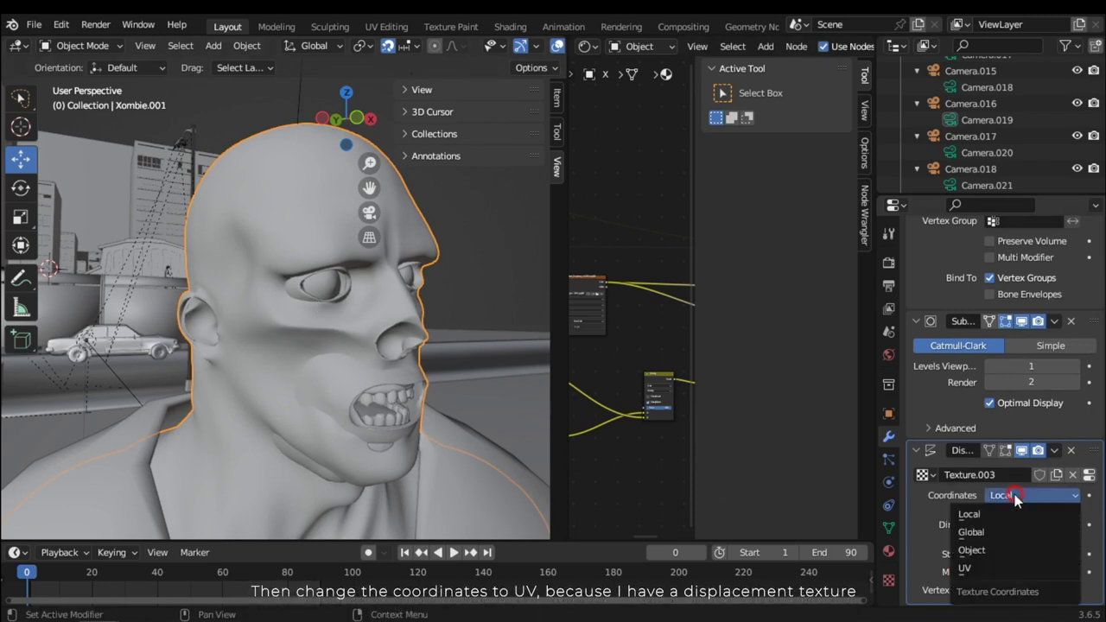
left_click(974, 567)
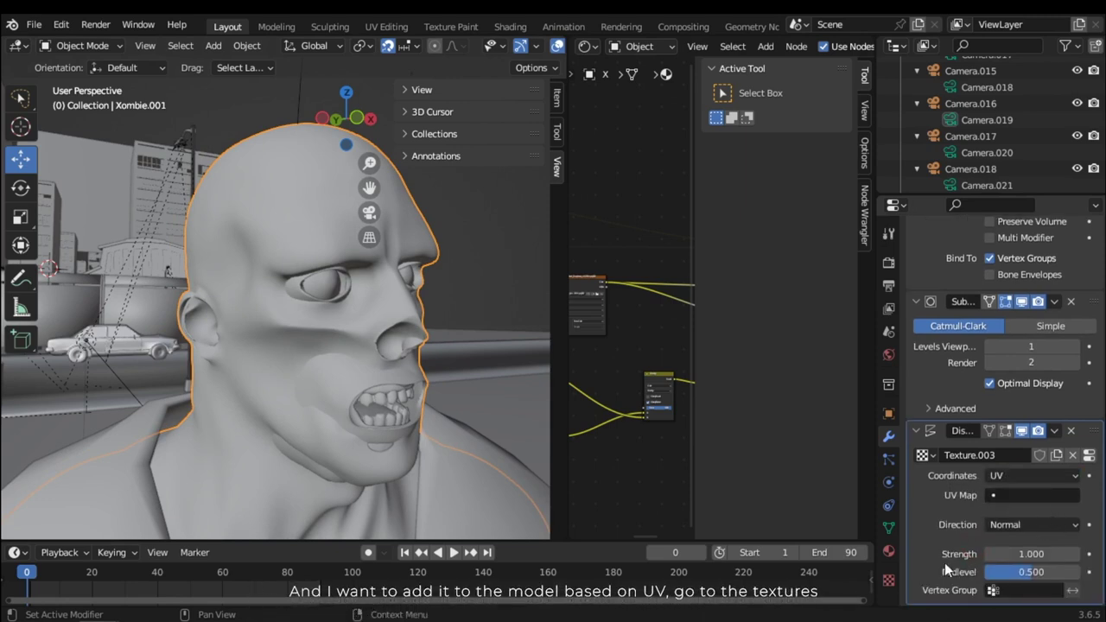
Step: Load BodyXombie-DM_1001.psd as the displacement texture's image and set its source to UDIM Tiles
left_click(889, 580)
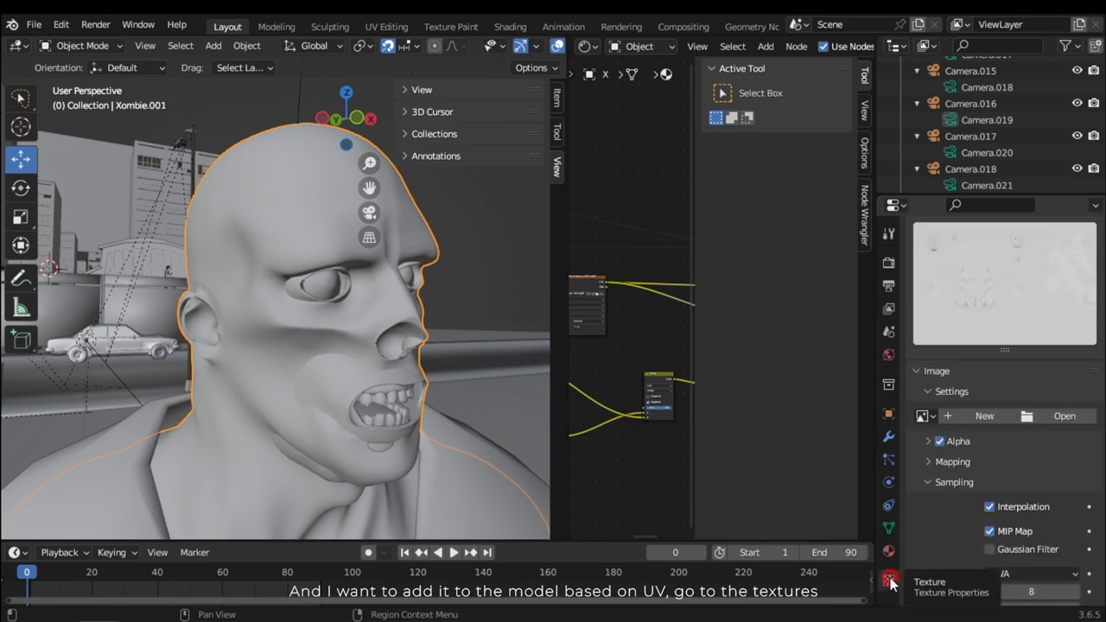
scroll(1009, 500, "down", 2)
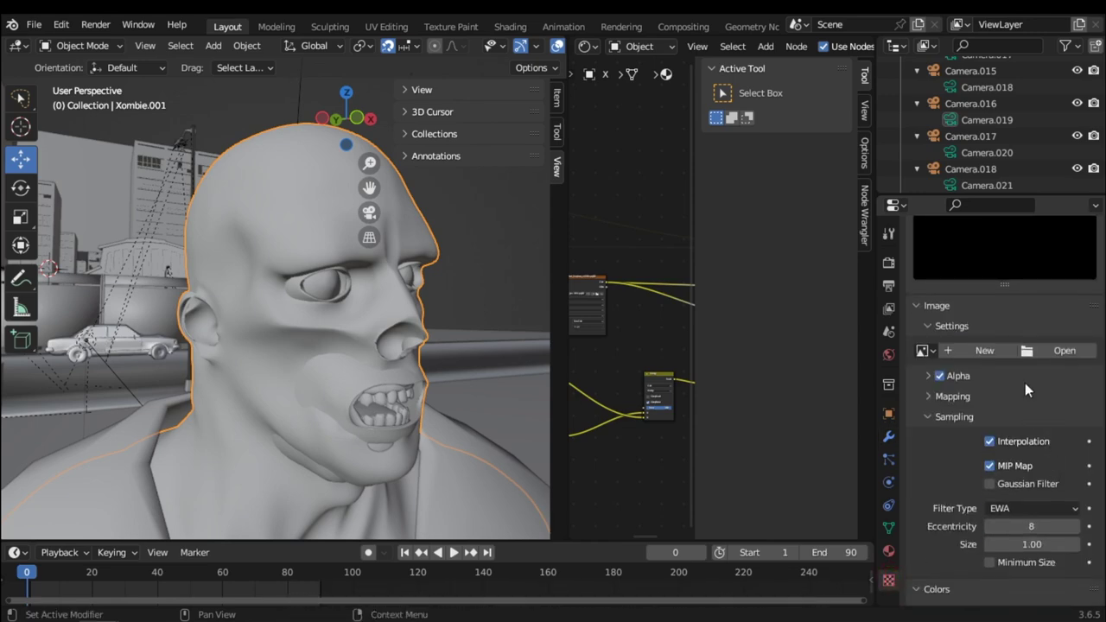
left_click(1039, 352)
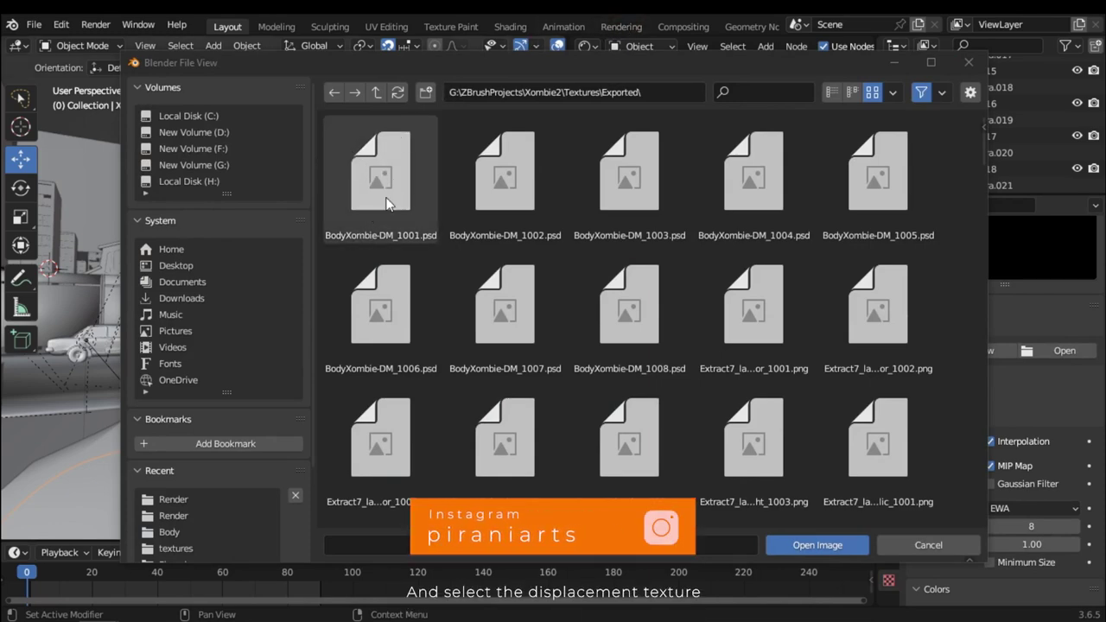
left_click(382, 176)
double_click(381, 175)
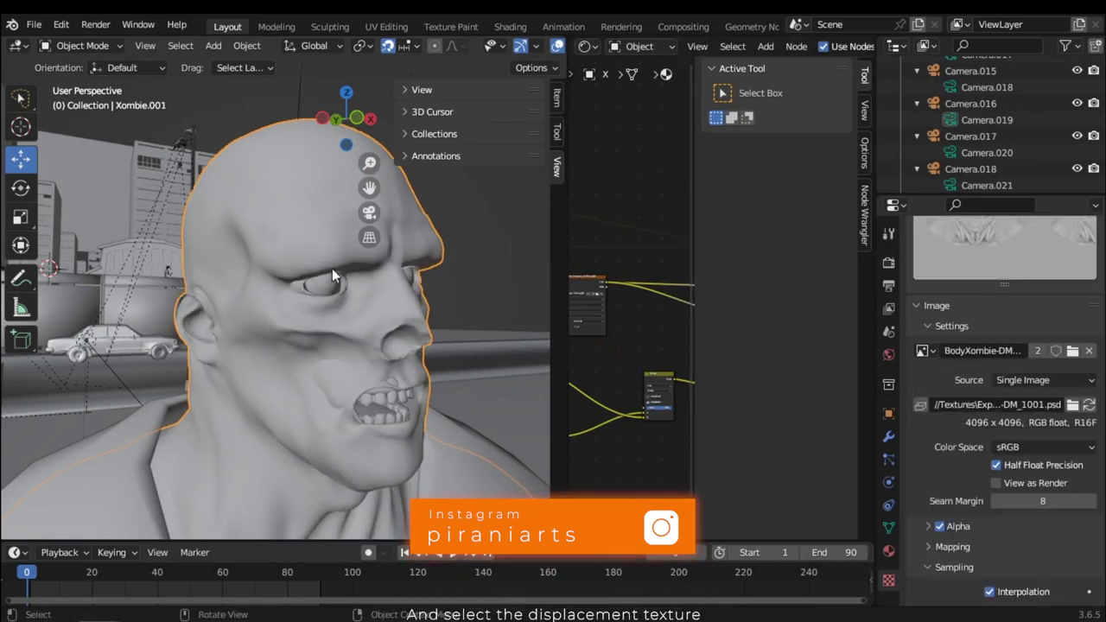
left_click(1016, 381)
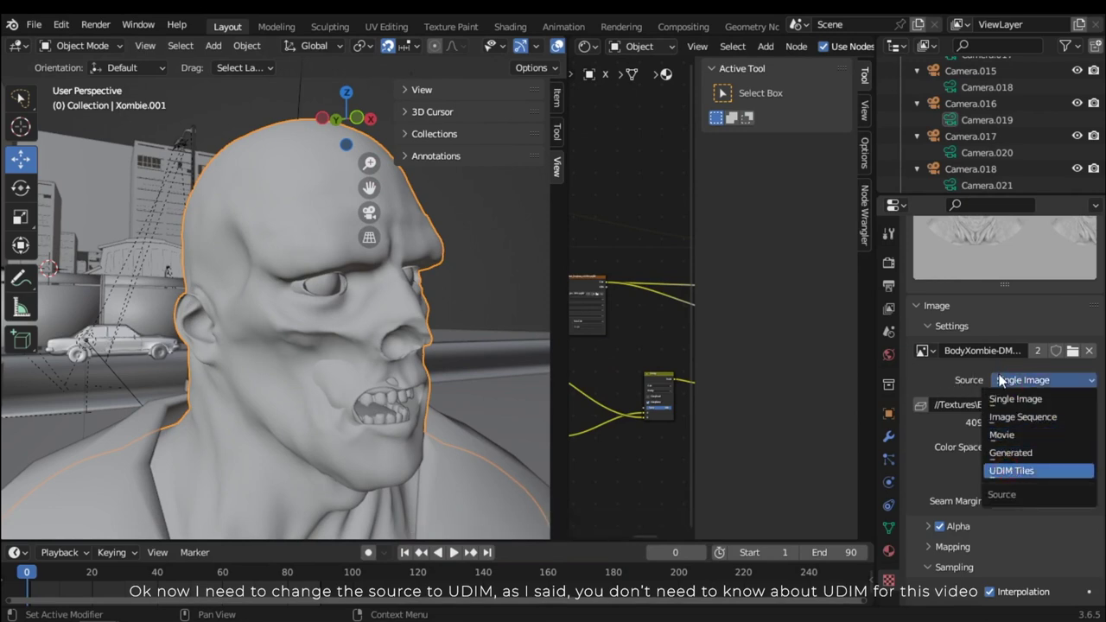
key("Return")
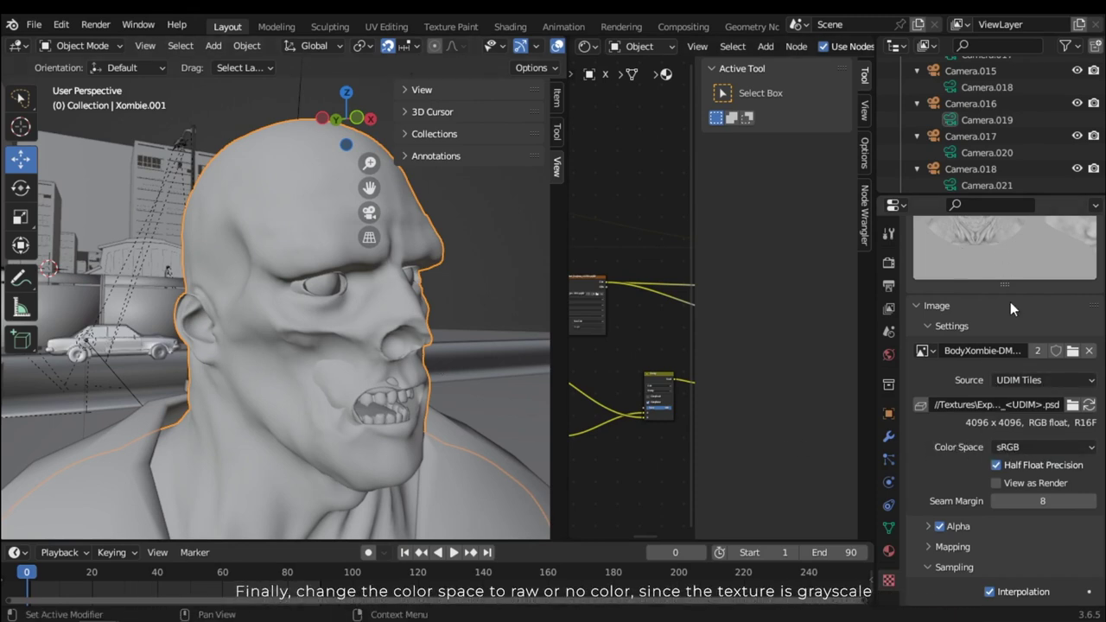
Step: Set the color space of the displacement texture's image to Non-Color
scroll(985, 301, "up", 4)
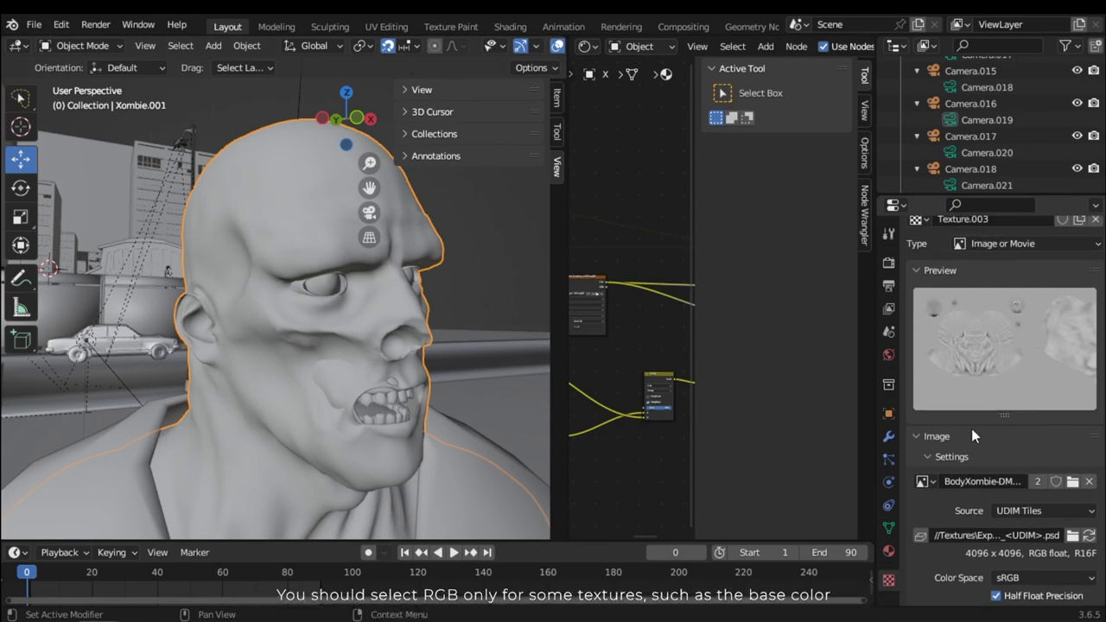
scroll(971, 429, "down", 3)
left_click(1016, 480)
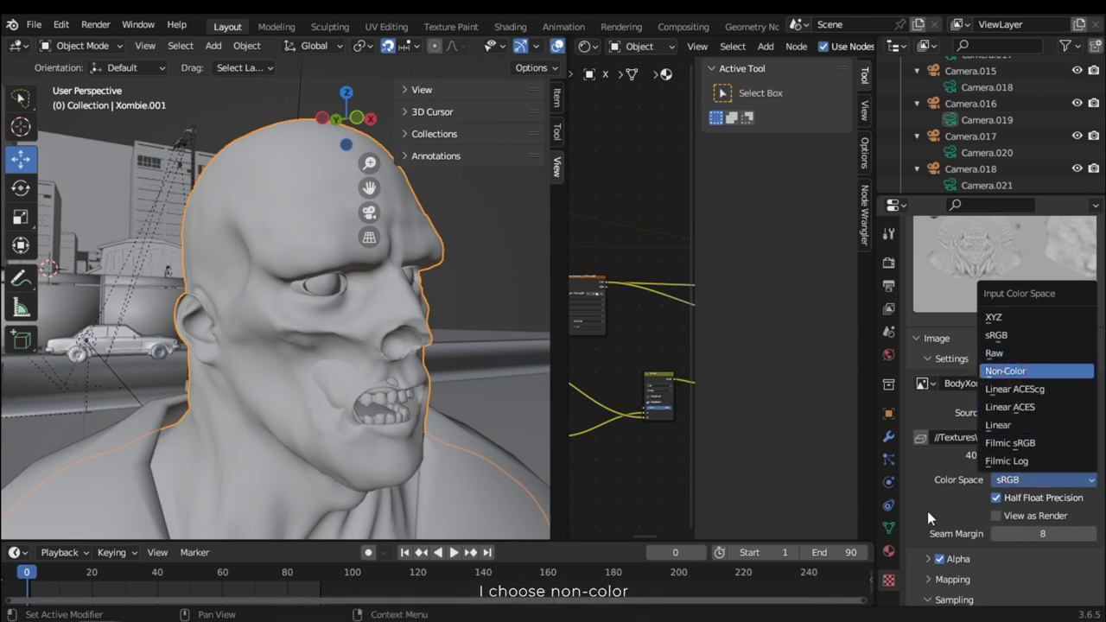
key("Return")
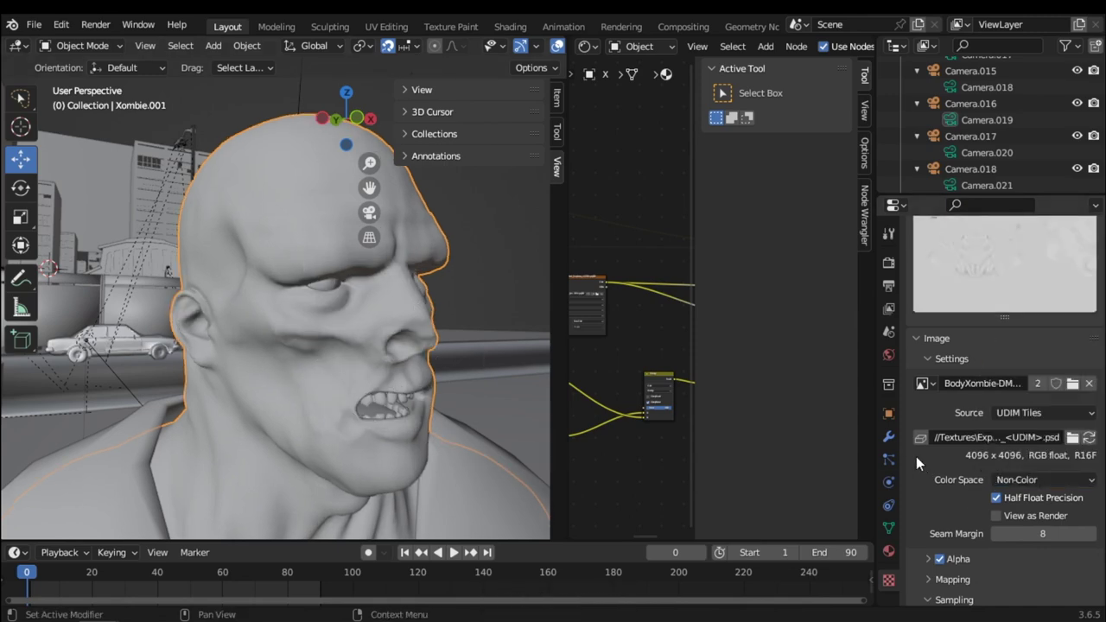
Step: Try 2 and 5 as the Displace modifier's strength on the character
left_click(889, 437)
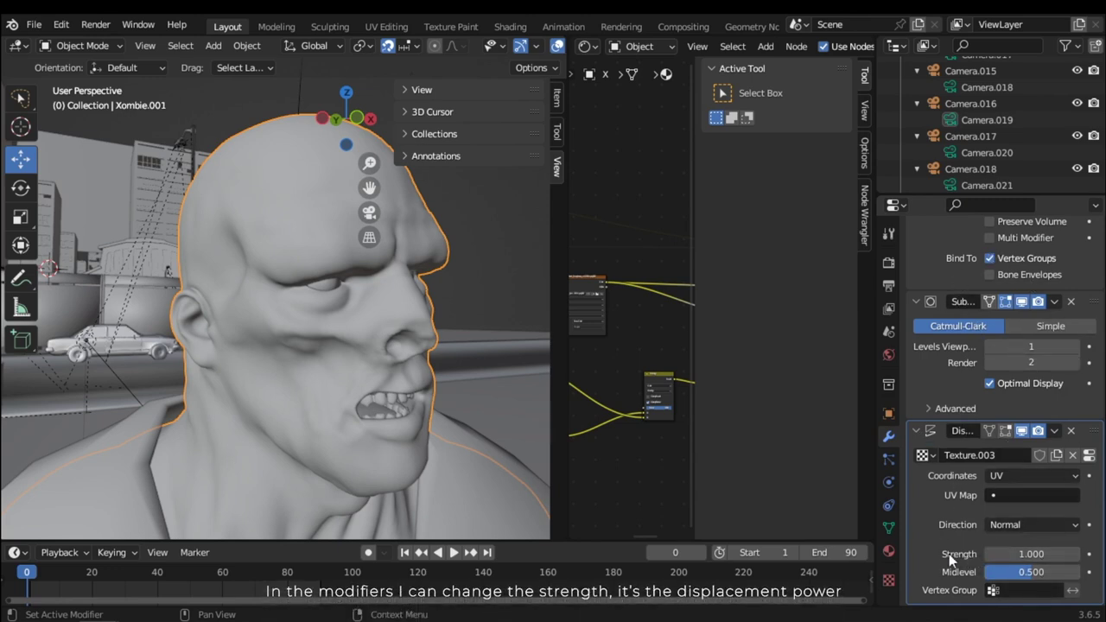
left_click_drag(1029, 554, 1050, 554)
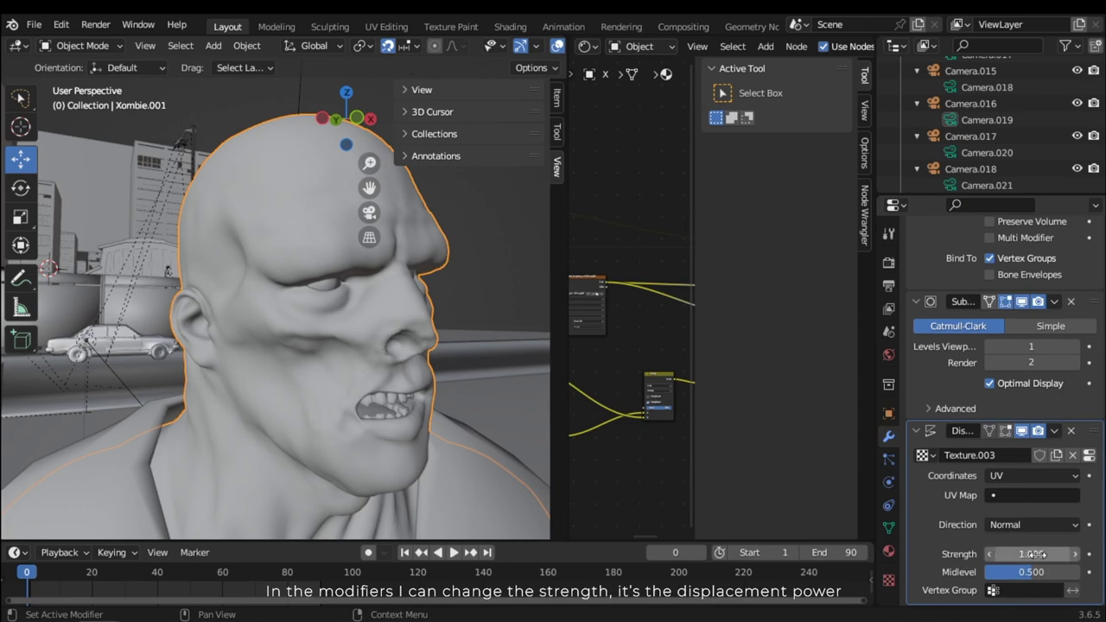
left_click(1037, 554)
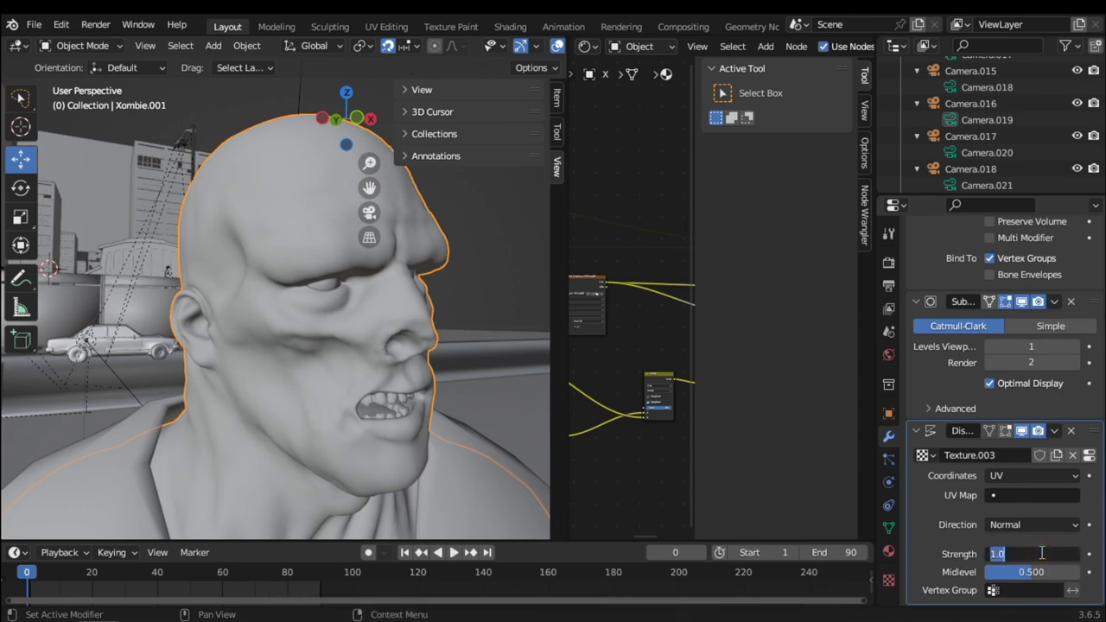
type("2")
key("Return")
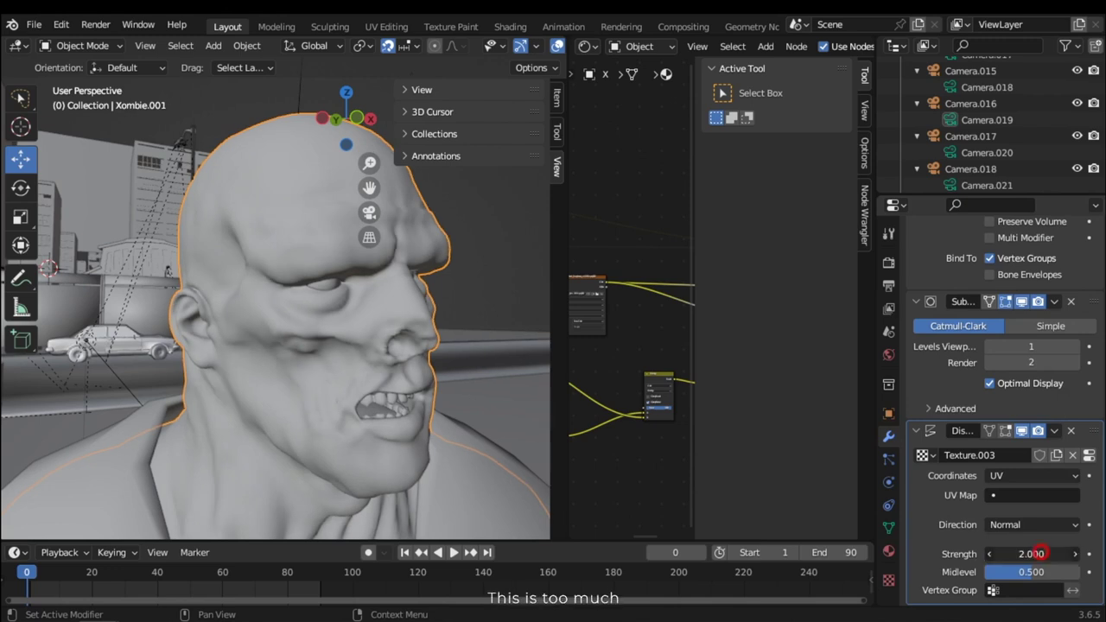
left_click_drag(1041, 553, 1068, 554)
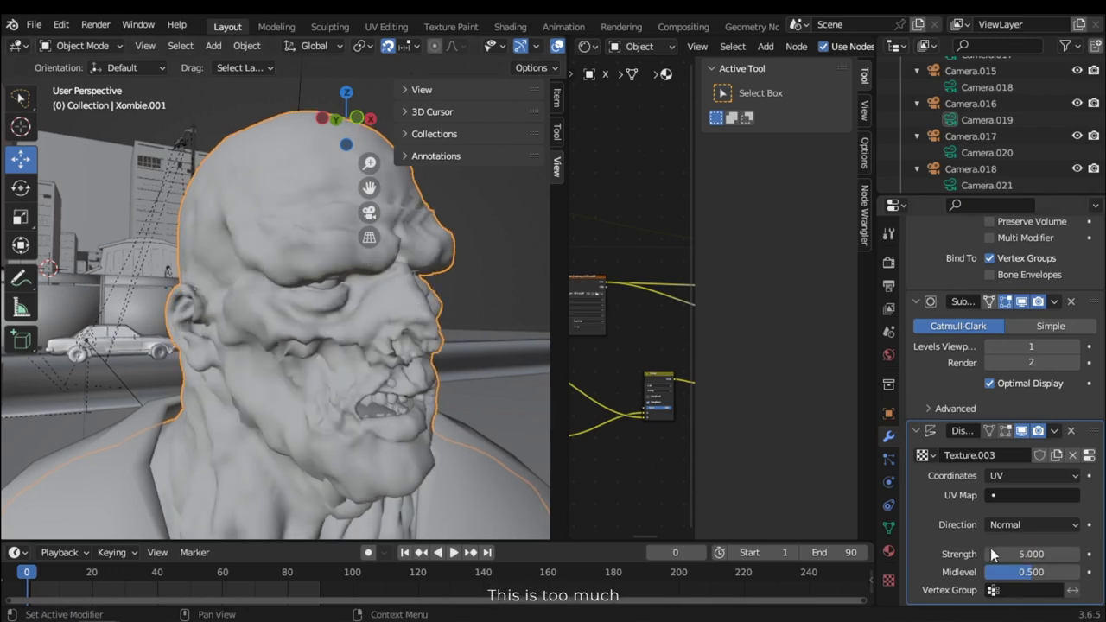
Step: Bring the Displace modifier's strength back to 1, also trying 0.5
left_click(1033, 554)
type("1")
key("Return")
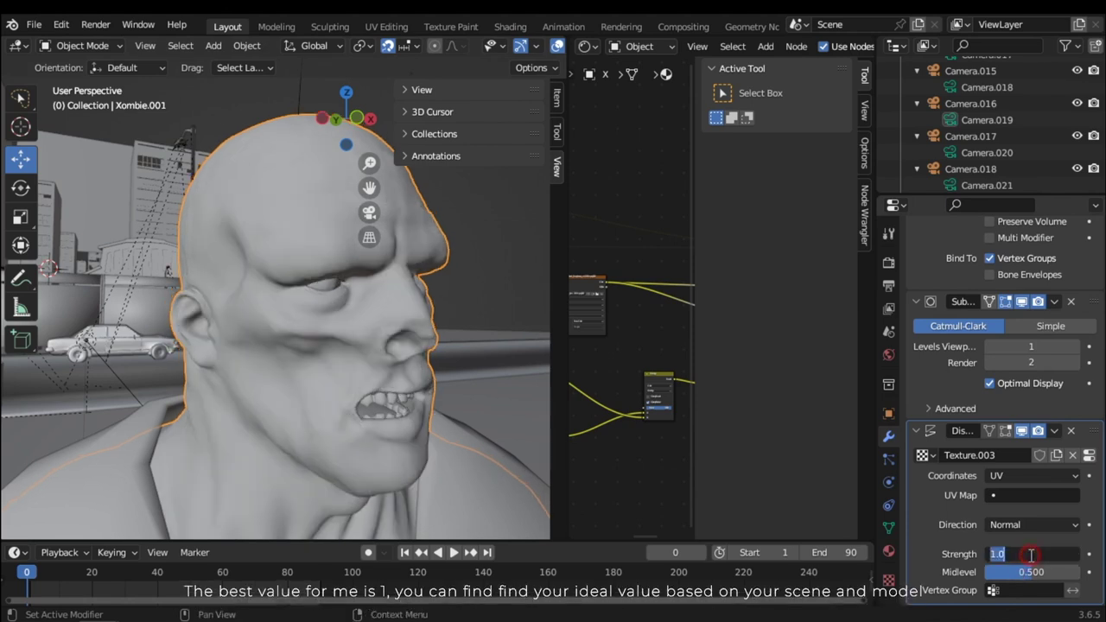
key("Return")
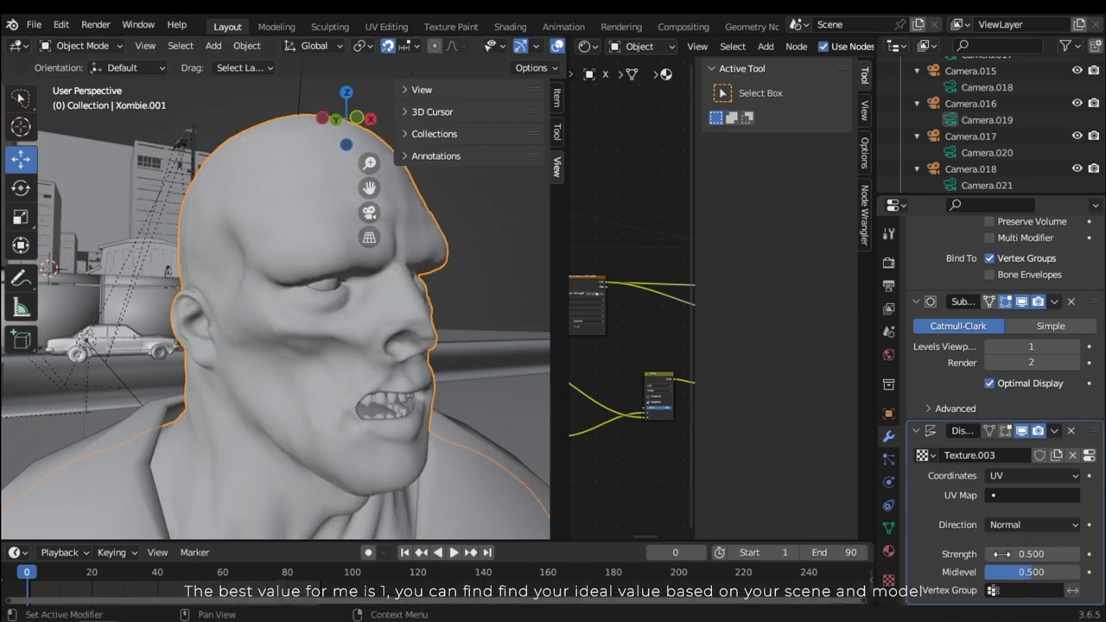
key("Return")
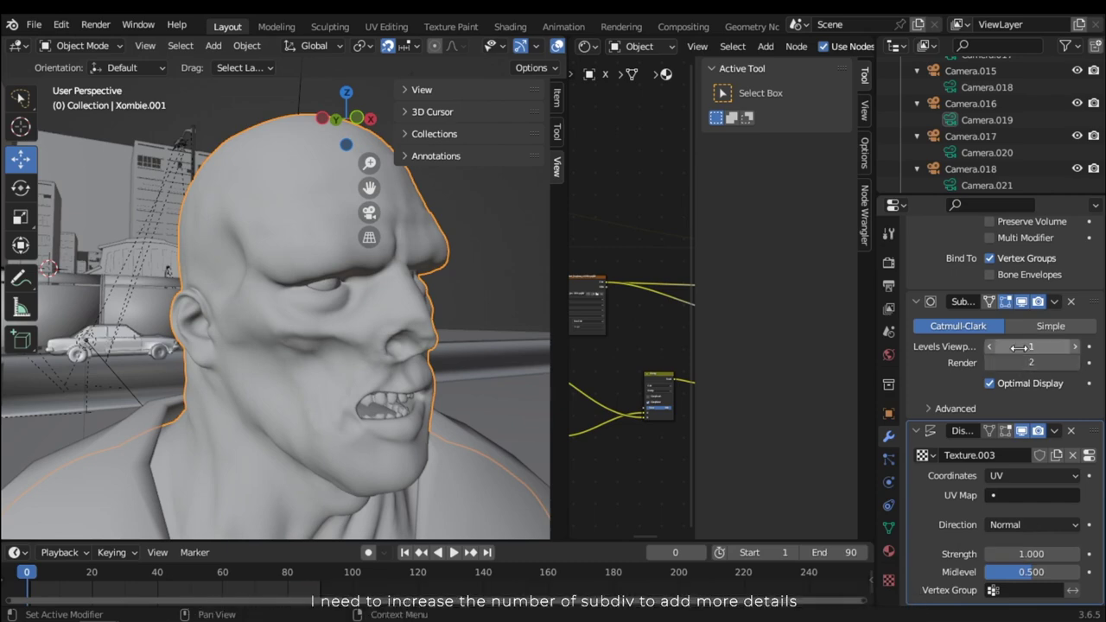
Step: View the head through the camera and set the Subdivision modifier's viewport levels to 2
scroll(956, 348, "up", 1)
middle_click_drag(484, 354, 400, 328)
key("KP_0")
key("KP_0")
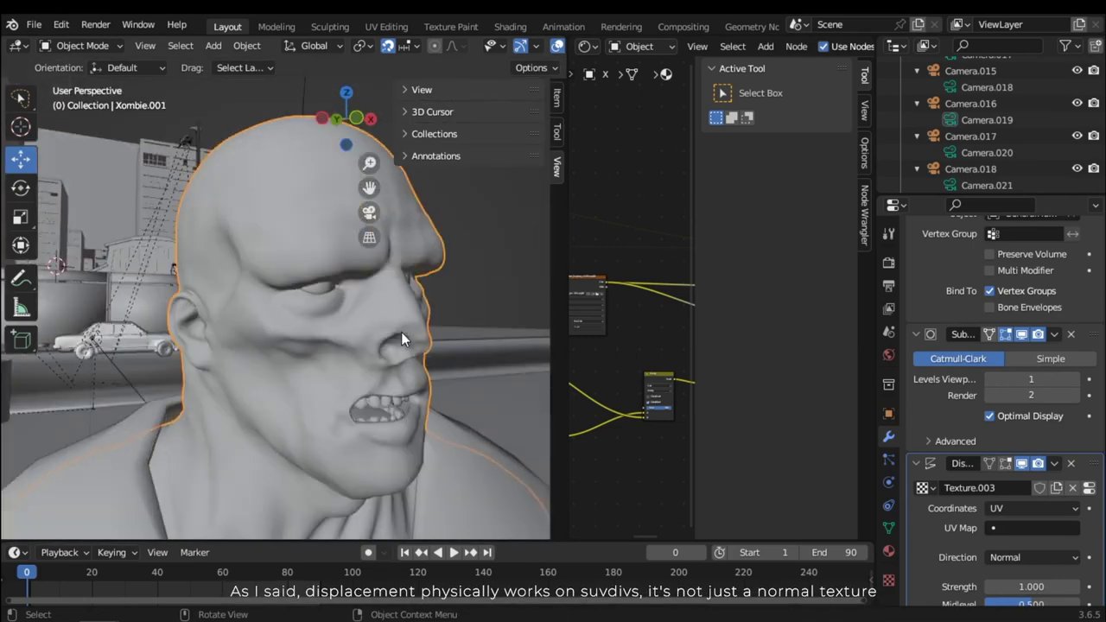
key("KP_0")
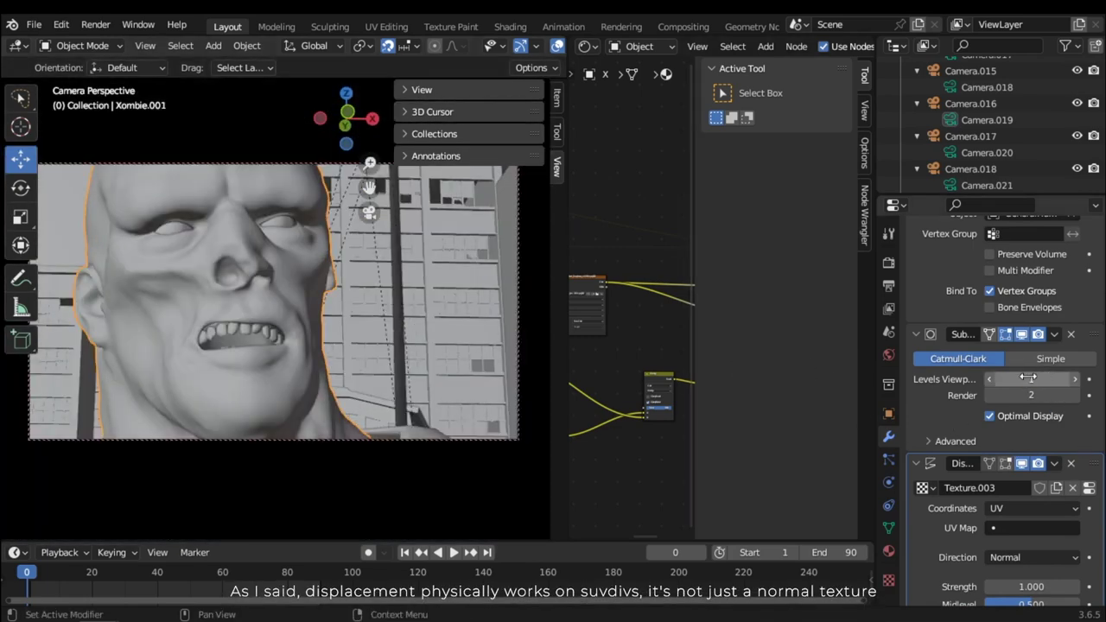
left_click_drag(1029, 378, 1050, 378)
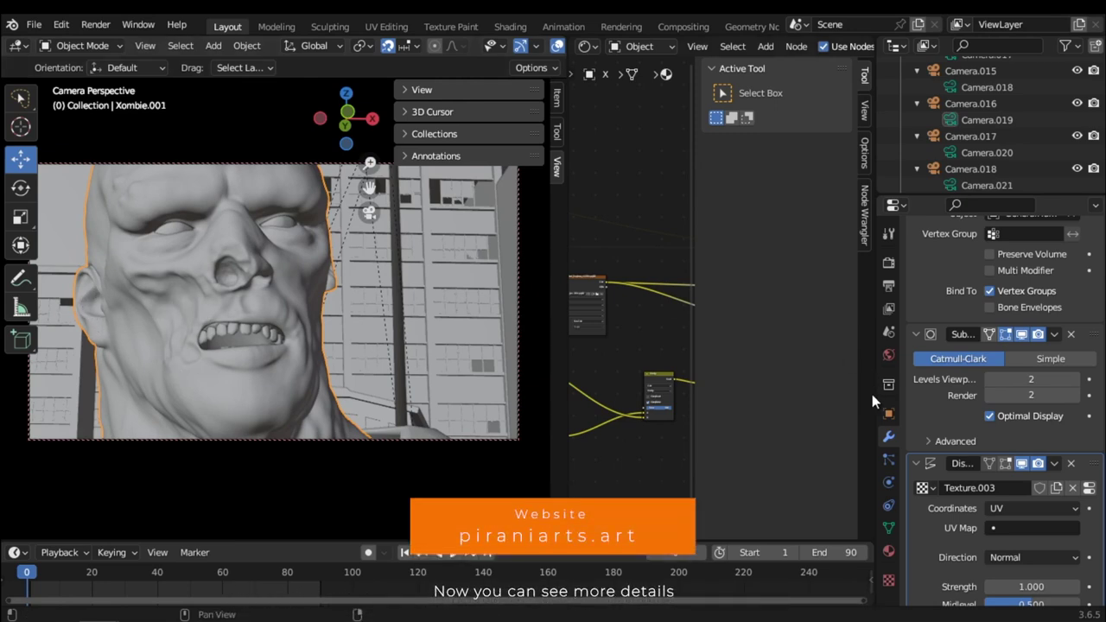
Step: Raise the Subdivision modifier's viewport levels to 3
left_click(1037, 379)
type("3")
key("Return")
left_click_drag(1035, 377, 1040, 378)
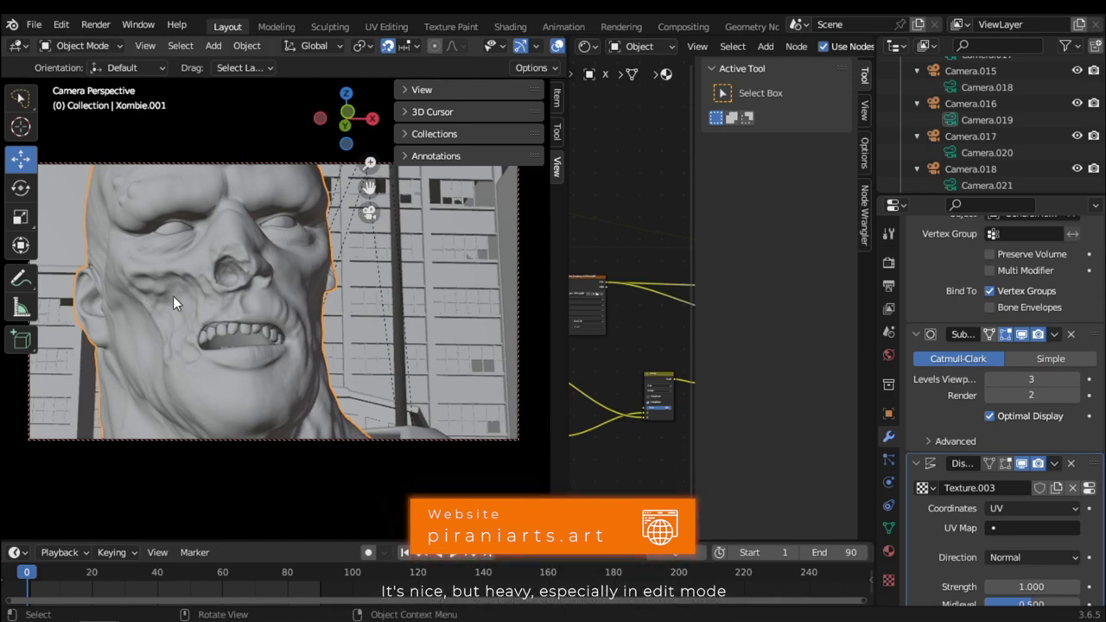
Step: Try 0.2 and 1 as the Displace modifier's midlevel and set the value back to 0.5
scroll(910, 507, "down", 2)
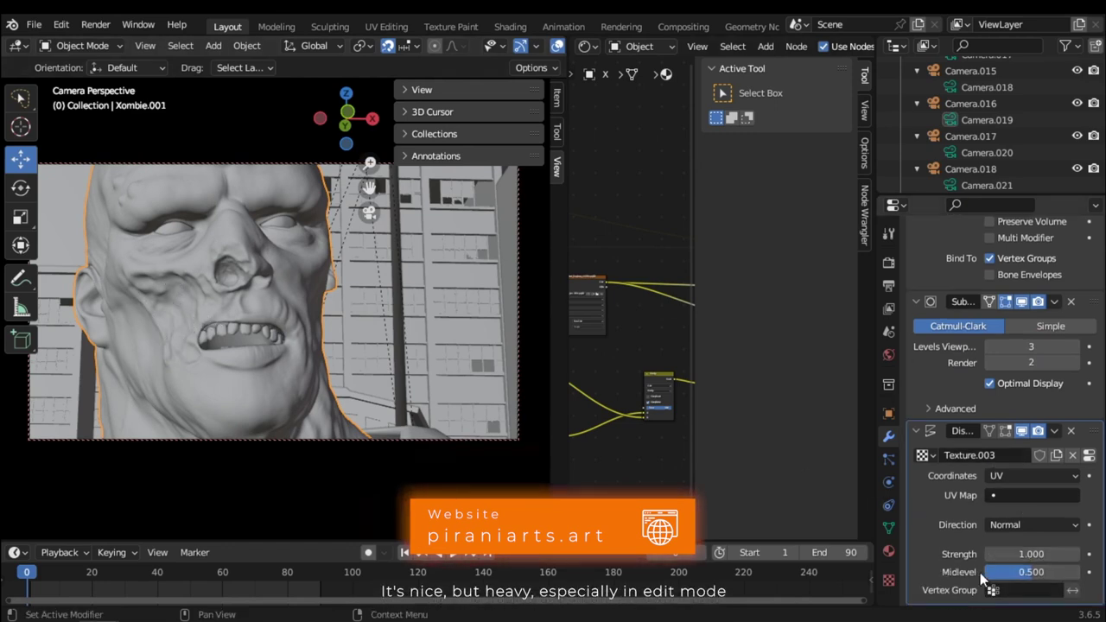
left_click_drag(1036, 573, 1026, 572)
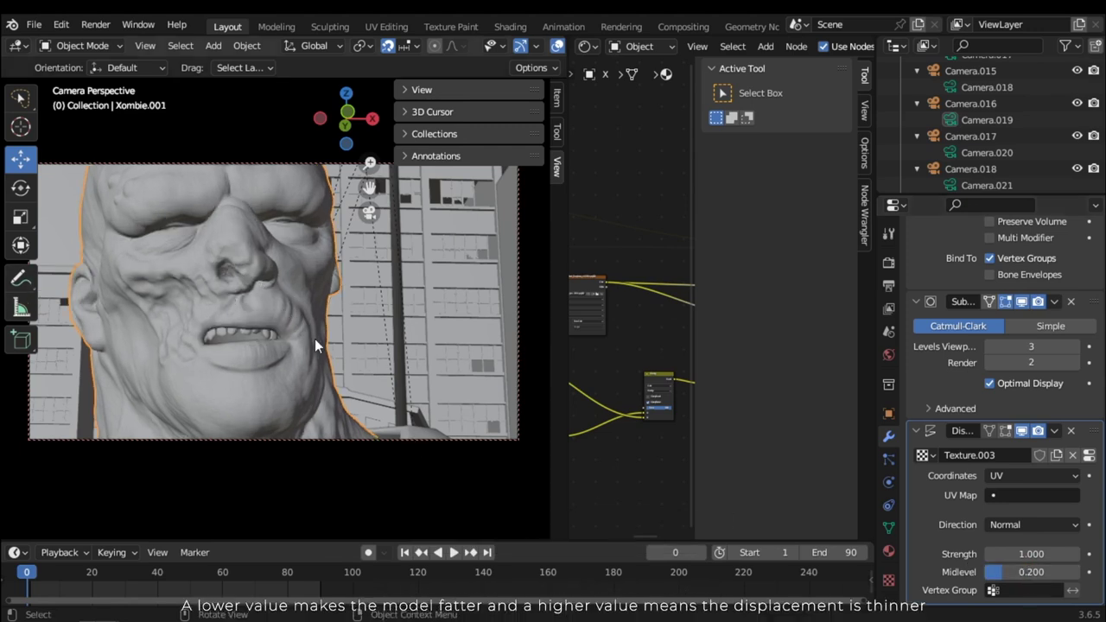
left_click(1028, 572)
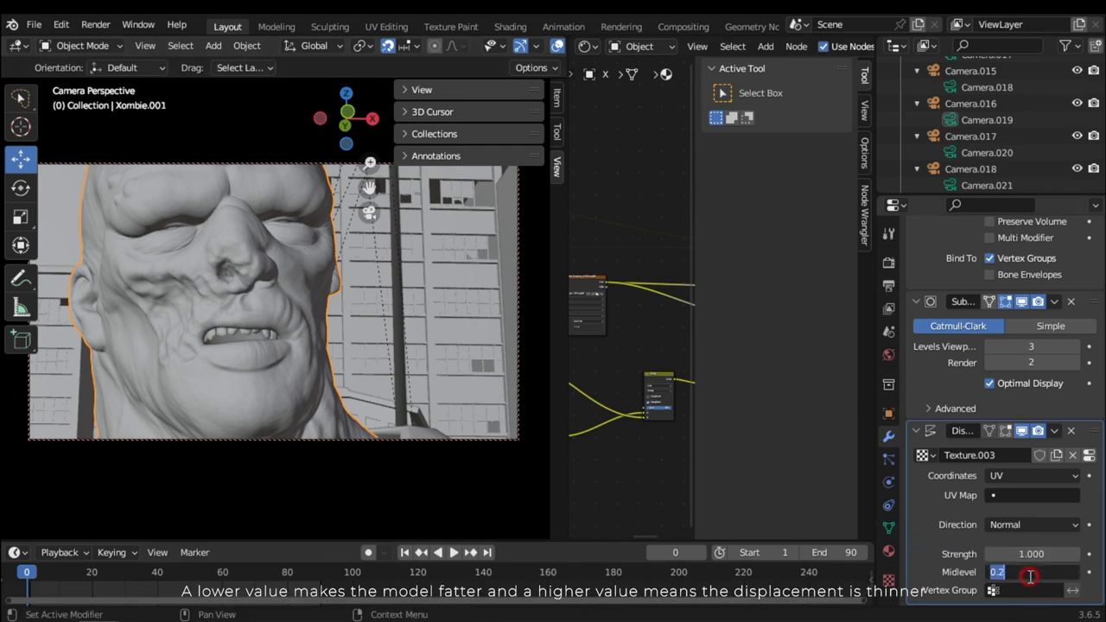
type("1")
key("Return")
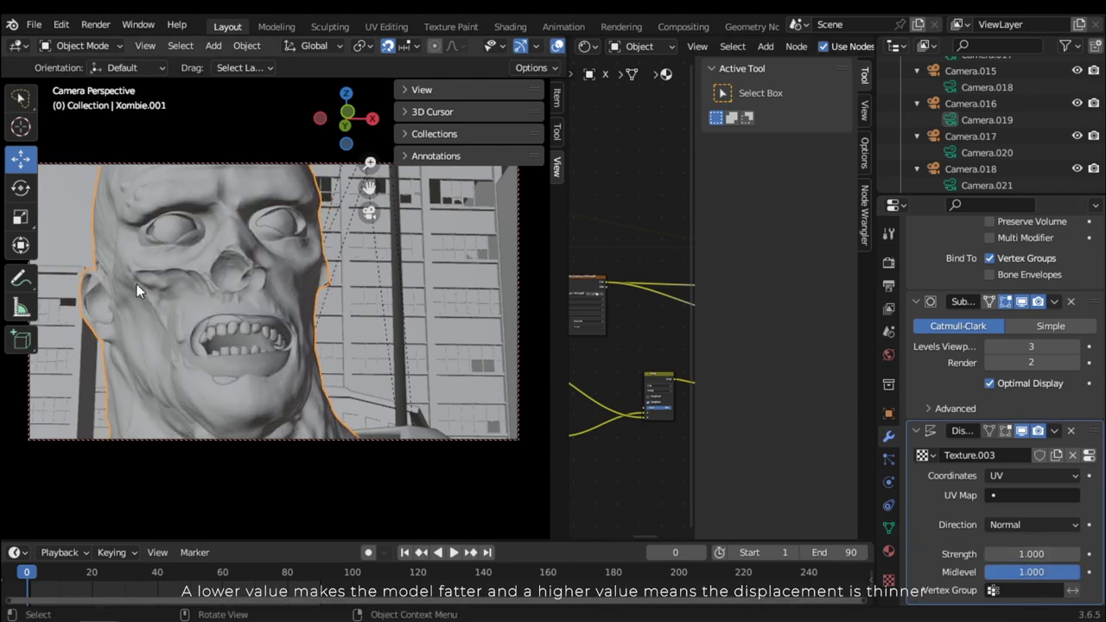
left_click(1040, 570)
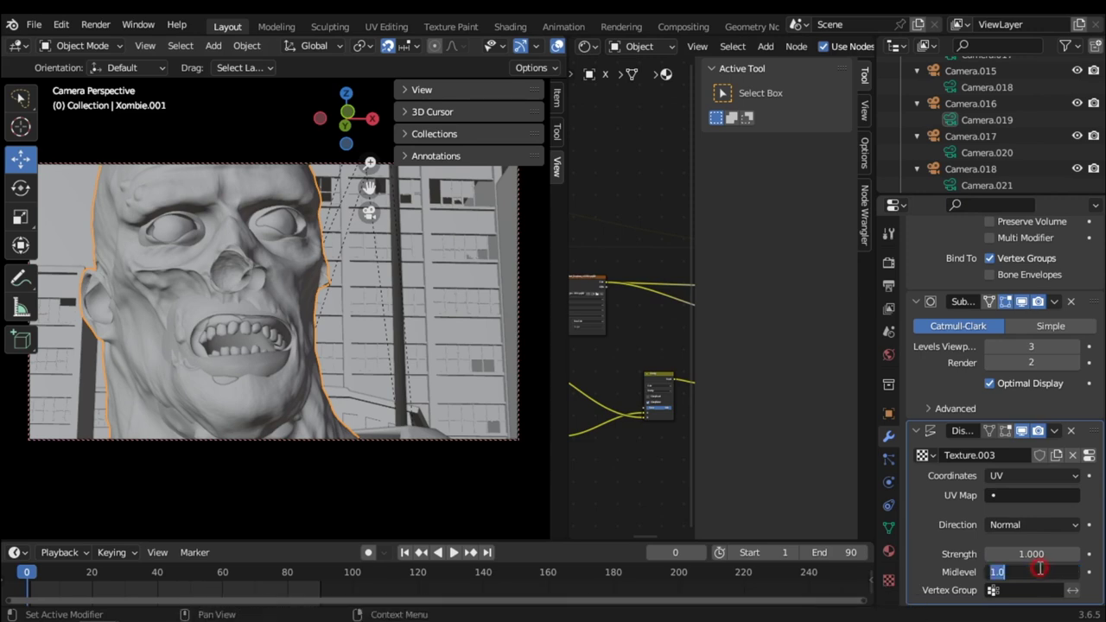
type(".5")
key("Return")
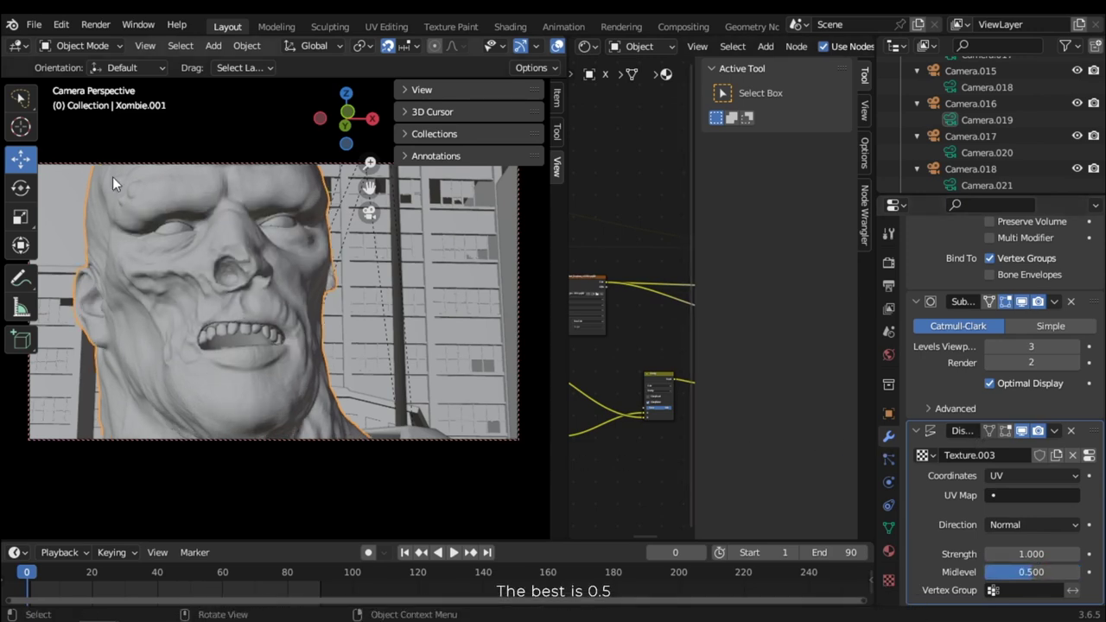
Step: Remove the Displace modifier from the character and set the Subdivision modifier's viewport levels to 2
scroll(1040, 299, "up", 3)
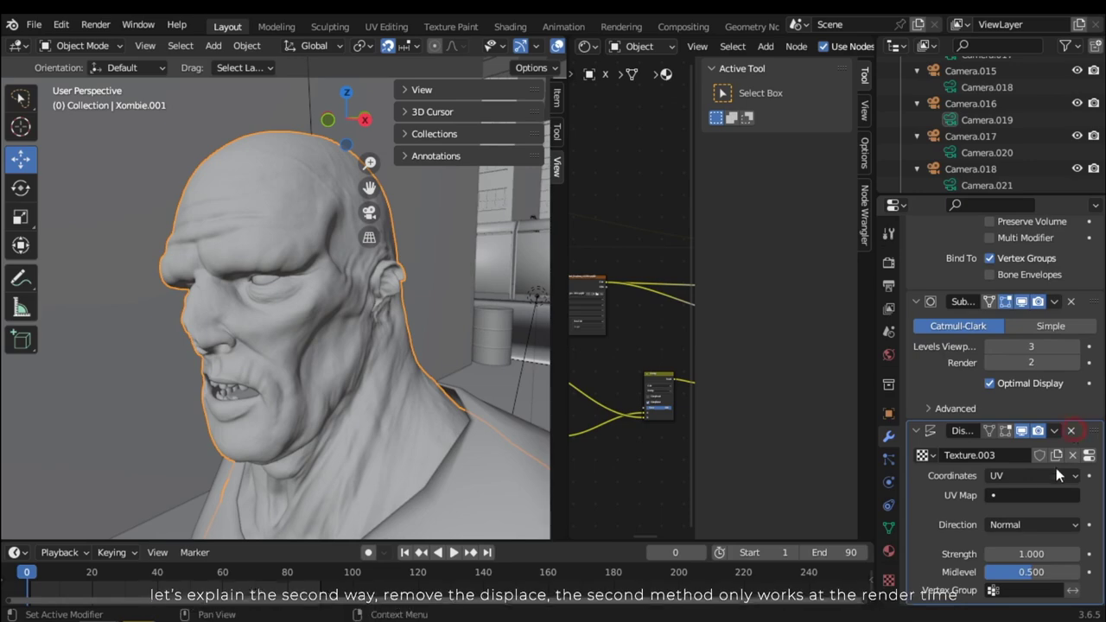
left_click(1072, 454)
mouse_move(268, 371)
middle_mouse_down()
mouse_move(443, 373)
mouse_move(285, 372)
middle_mouse_up()
key("ctrl+2")
Step: Enlarge the shader editor and move the Material Output node down, beside the lower end of the Principled BSDF
left_click_drag(552, 377, 183, 351)
middle_click_drag(617, 394, 442, 420)
scroll(402, 311, "up", 4)
scroll(402, 305, "up", 3)
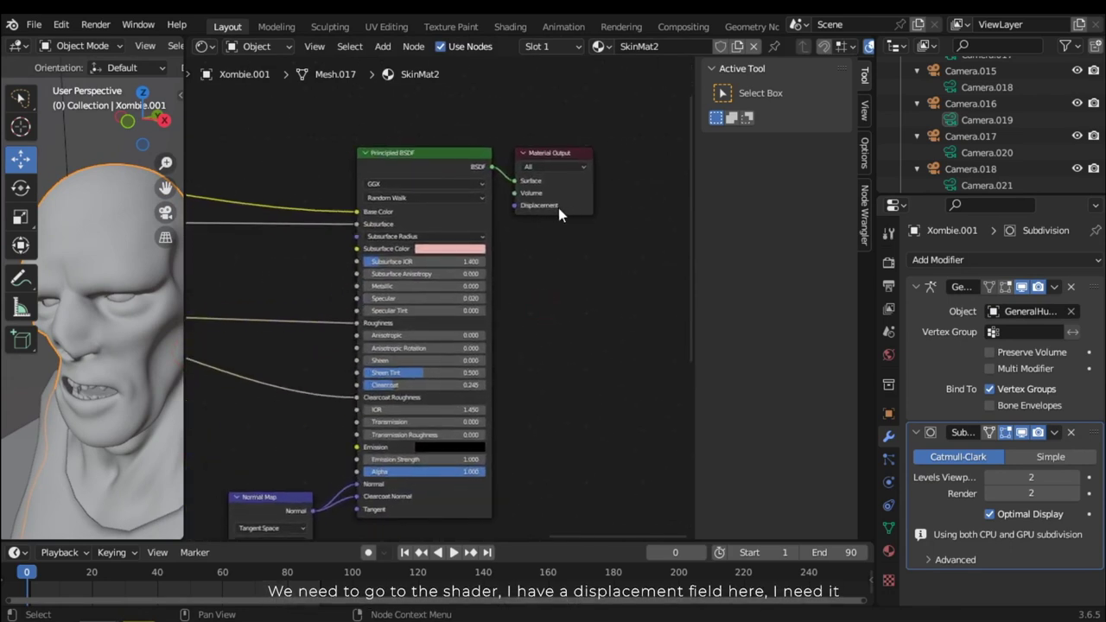
left_click_drag(558, 208, 672, 491)
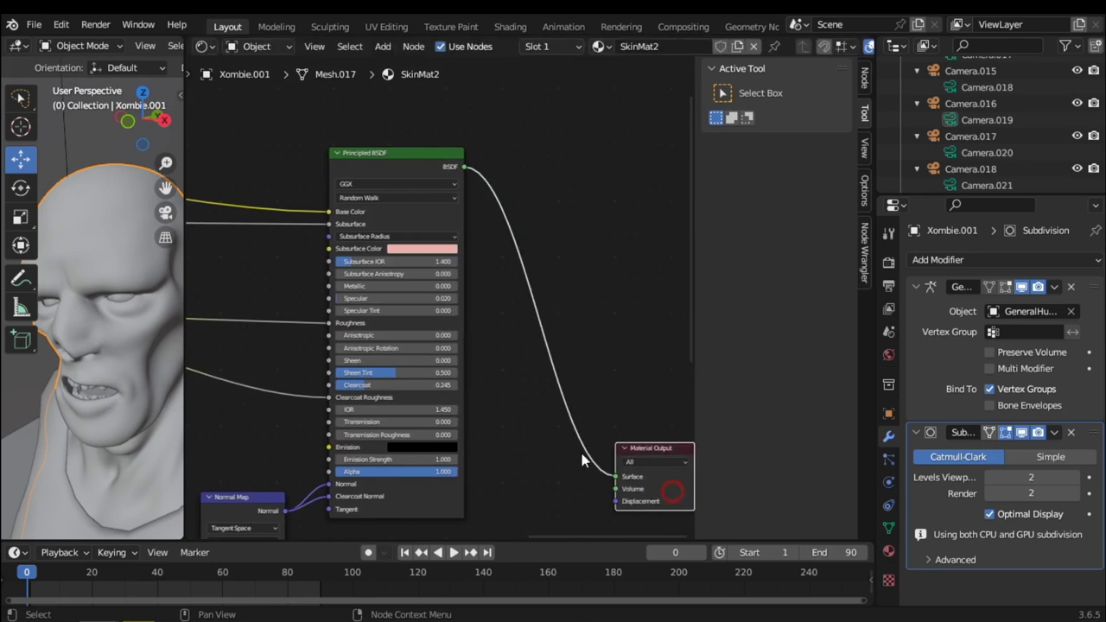
middle_click_drag(582, 454, 601, 285)
Step: Move the Overlay and Normal Map nodes together up and away from the Principled BSDF to free space below it
scroll(533, 277, "down", 3)
middle_click_drag(487, 332, 610, 293)
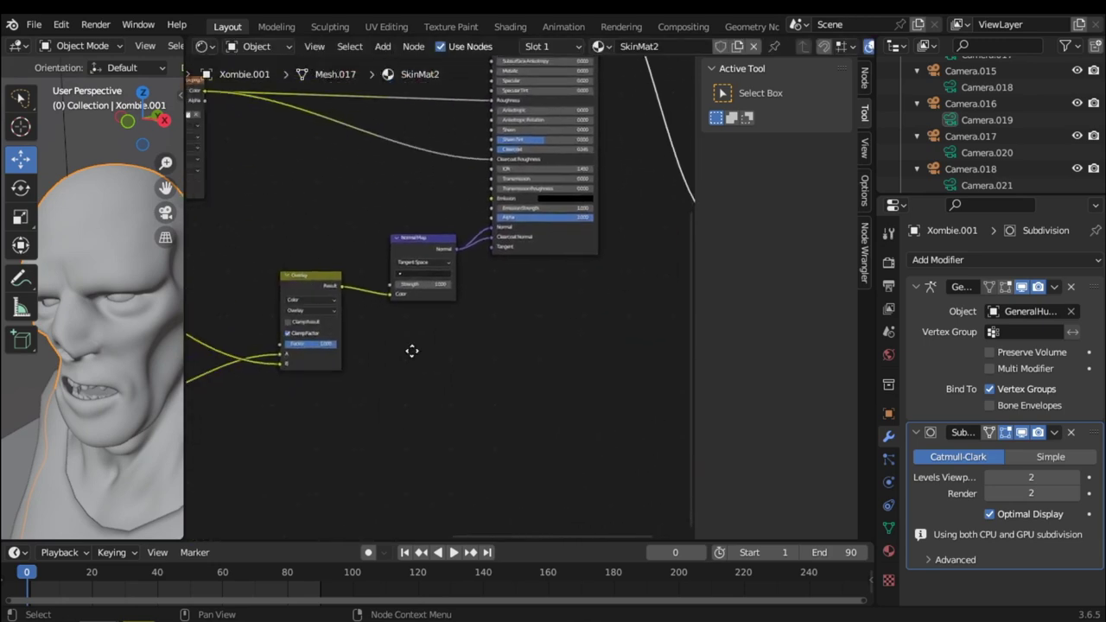
middle_click_drag(412, 351, 355, 353)
left_click_drag(396, 396, 250, 254)
left_click_drag(364, 243, 297, 207)
left_click(418, 302)
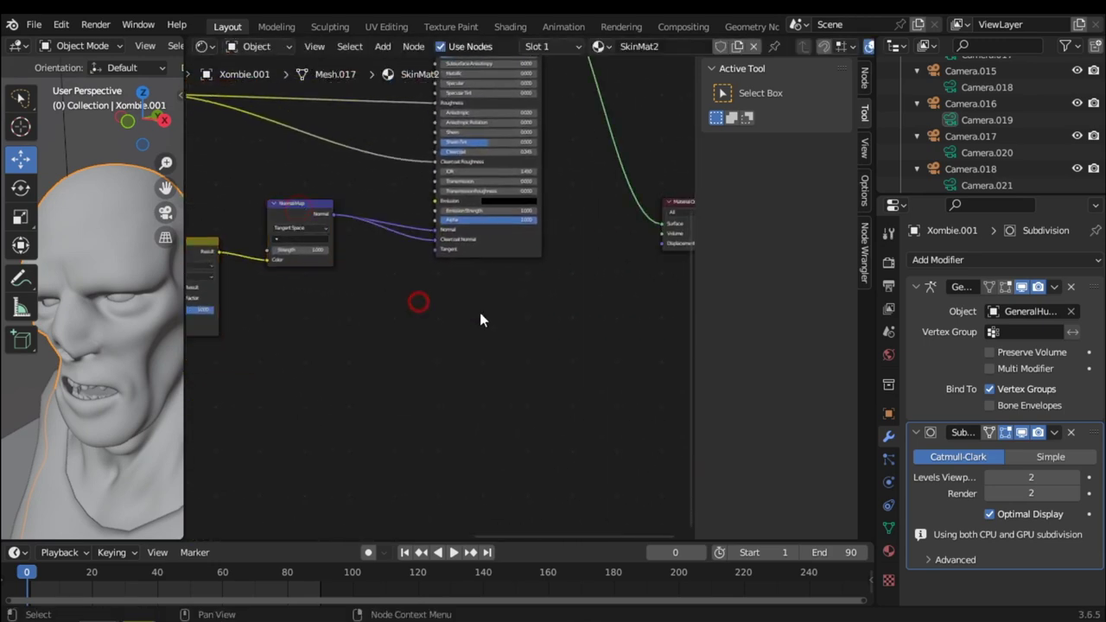
Step: Bring BodyXombie-DM_1001.psd into the SkinMat2 shader as an image texture node below the Principled BSDF
middle_click_drag(481, 320, 446, 349)
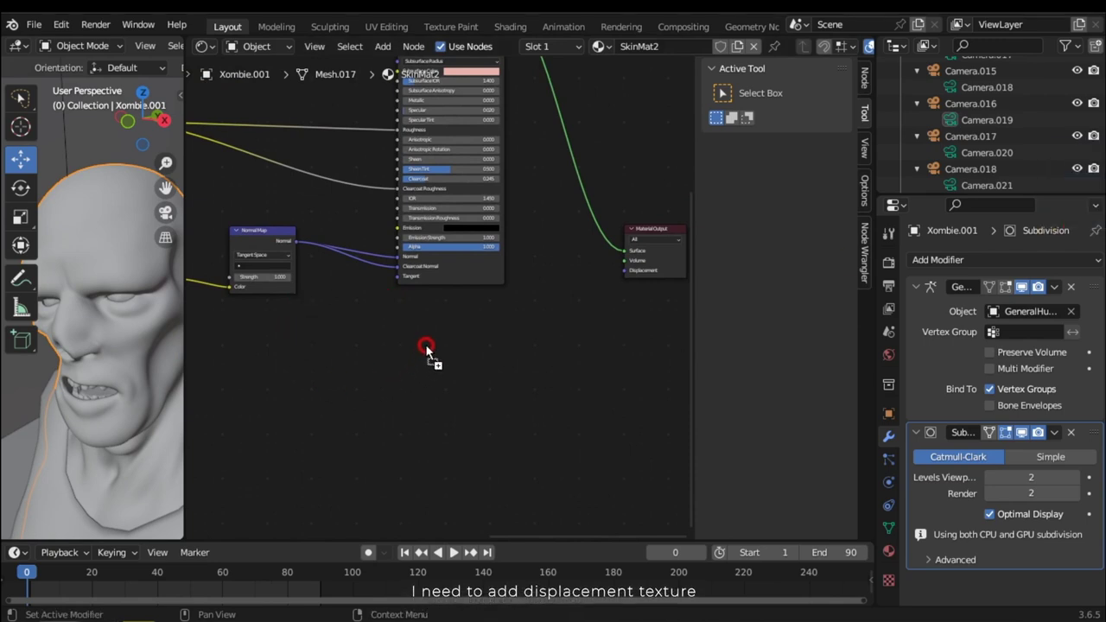
left_click_drag(366, 350, 422, 328)
scroll(438, 337, "up", 4)
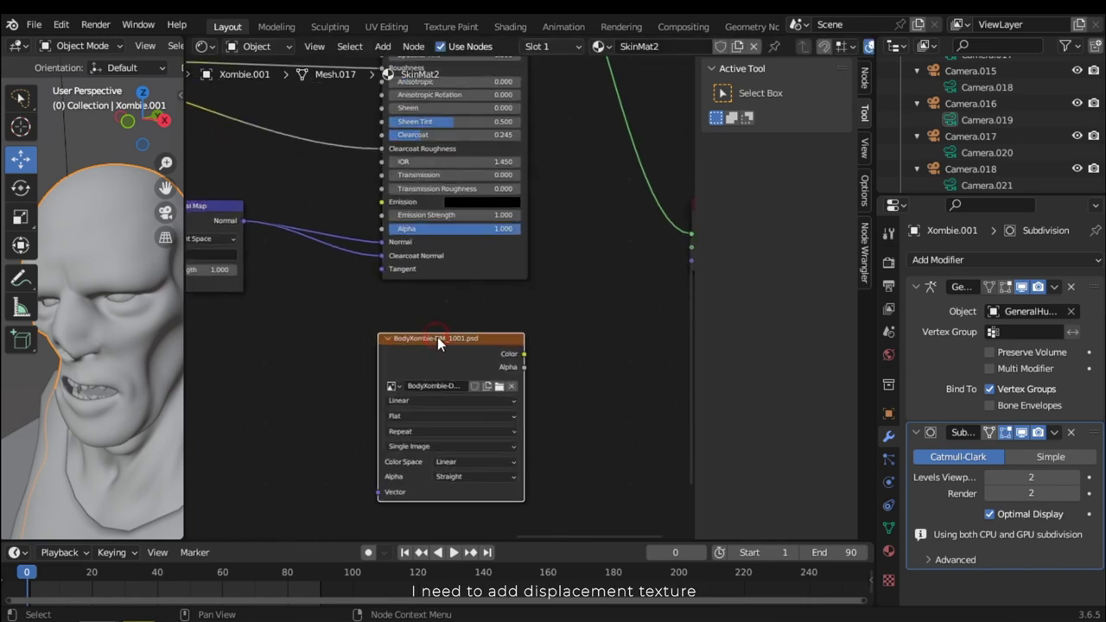
Step: Set the displacement image node's color space to Non-Color and its source to UDIM Tiles
middle_click_drag(558, 390, 521, 349)
scroll(484, 380, "up", 2)
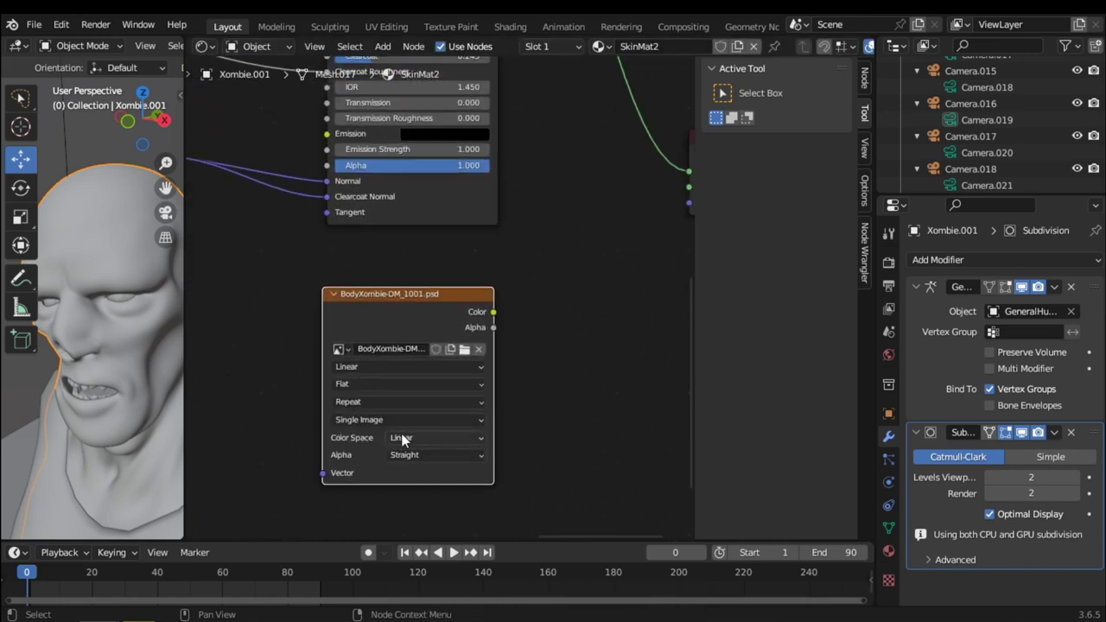
left_click(402, 438)
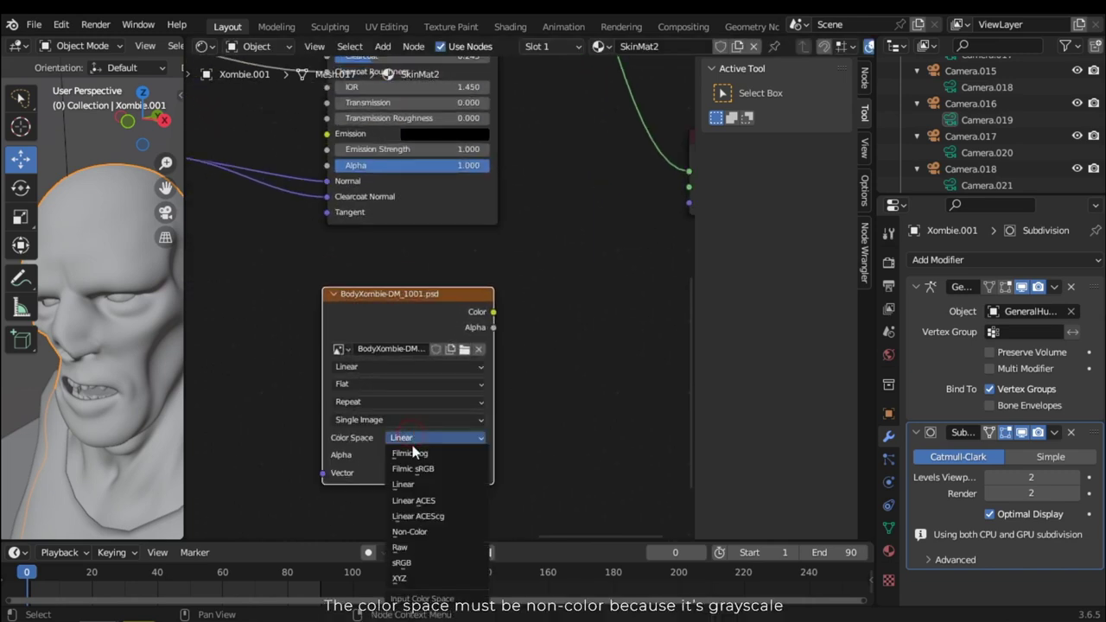
left_click(412, 533)
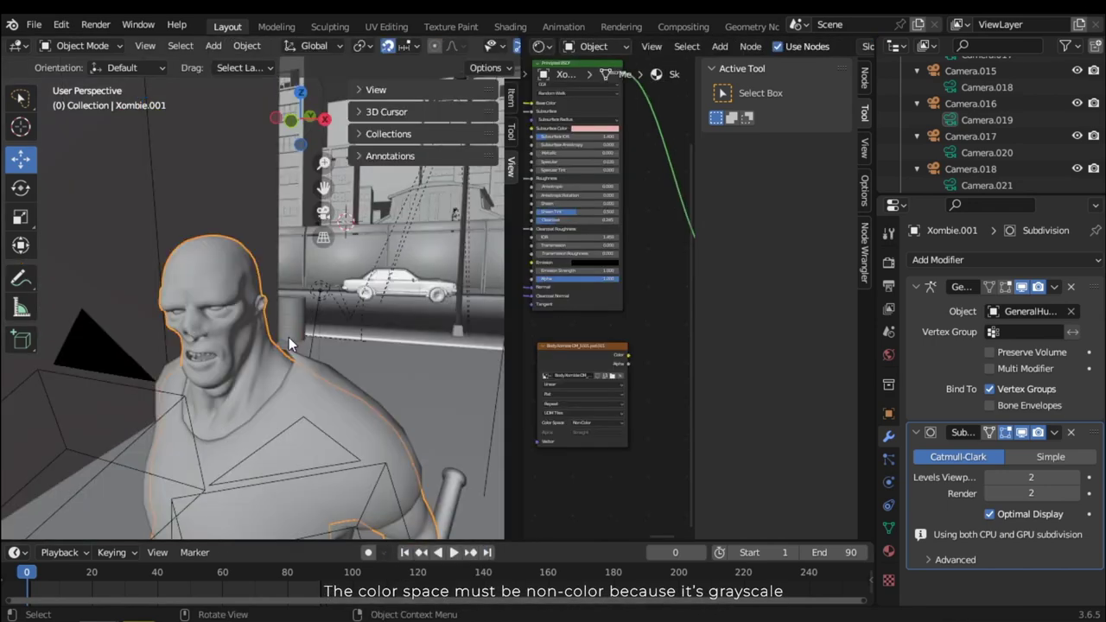
Step: Show the zombie through the camera with Rendered viewport shading
middle_click_drag(288, 337, 317, 329)
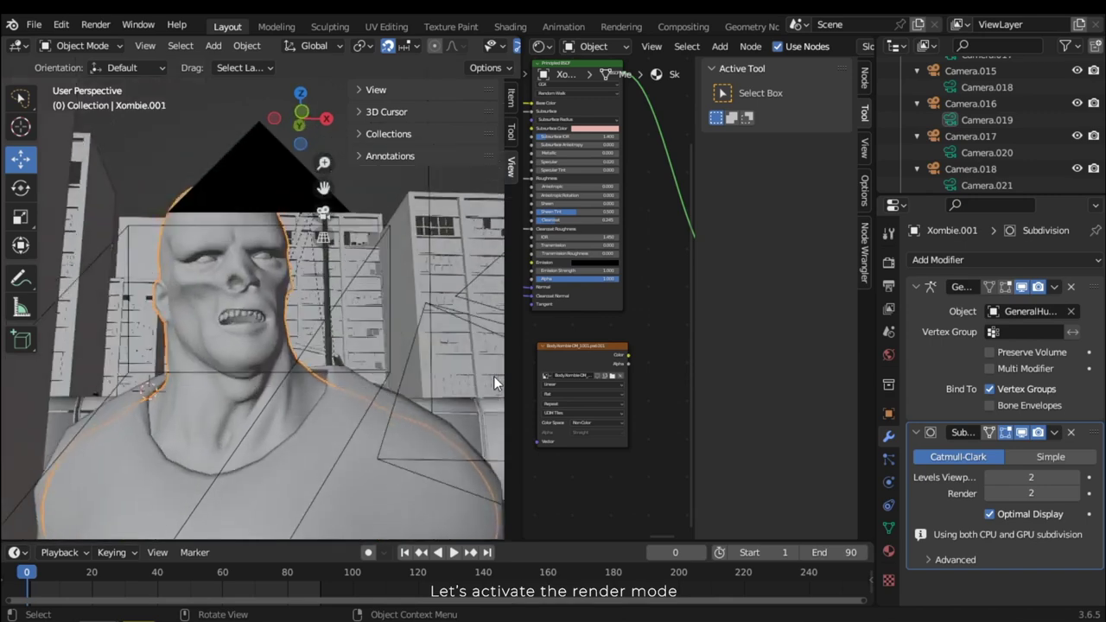
key("KP_0")
key("z")
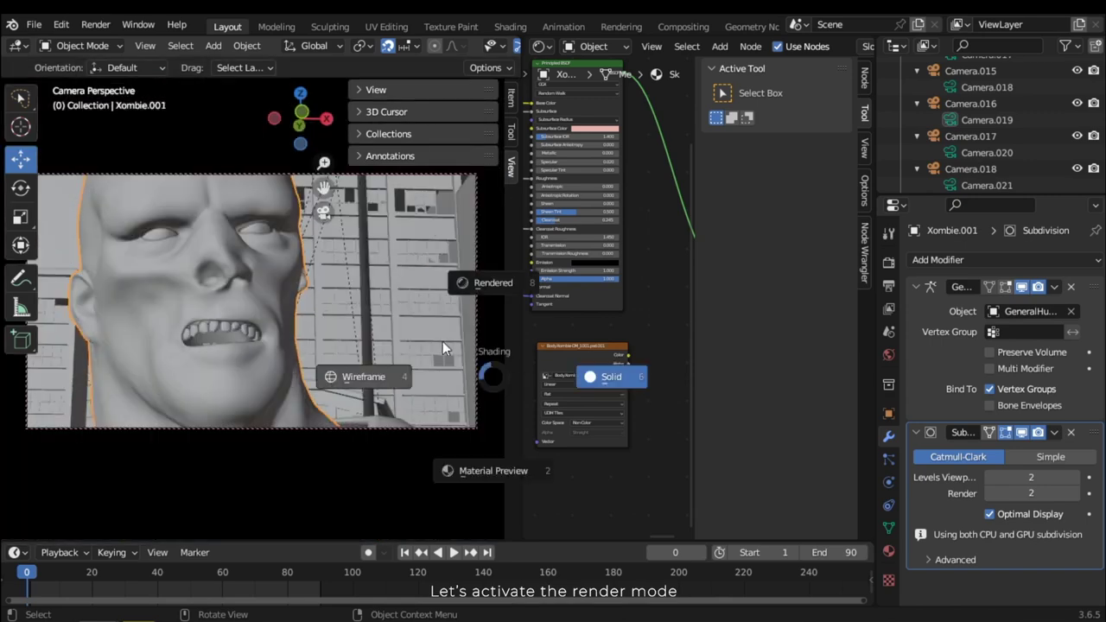
left_click(450, 281)
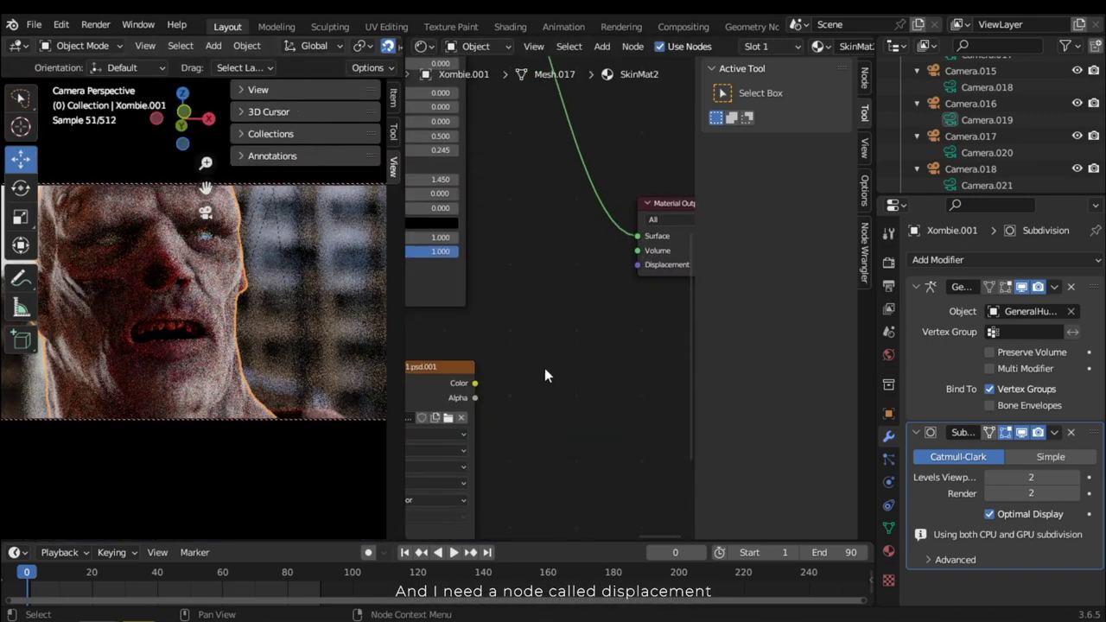
Step: Add a Displacement node to the SkinMat2 shader between the displacement image texture and the Material Output
key("shift+a")
left_click(527, 343)
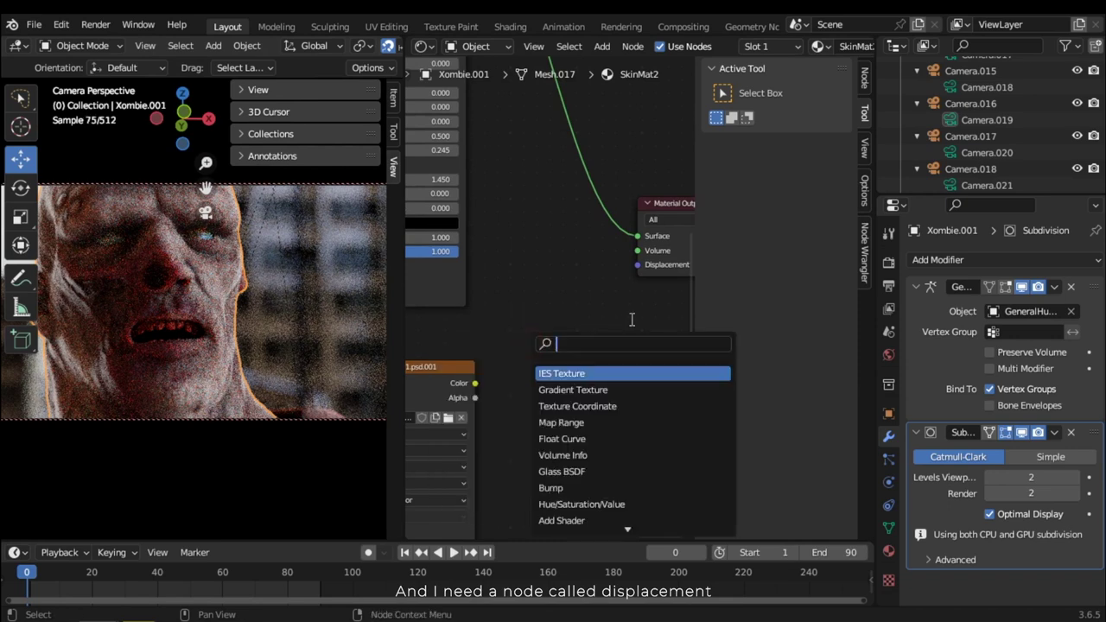
type("displ")
key("Return")
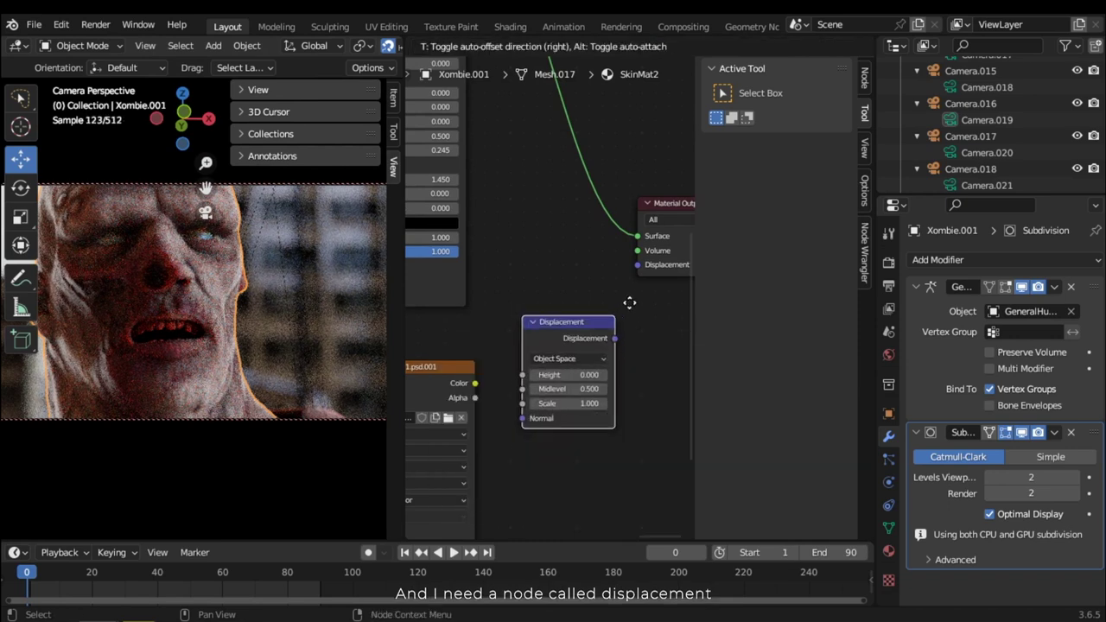
left_click(637, 294)
Step: Connect the displacement image texture's Color output to the Displacement node's Height input
left_click(478, 328)
middle_click_drag(477, 376, 482, 386)
left_click(480, 393)
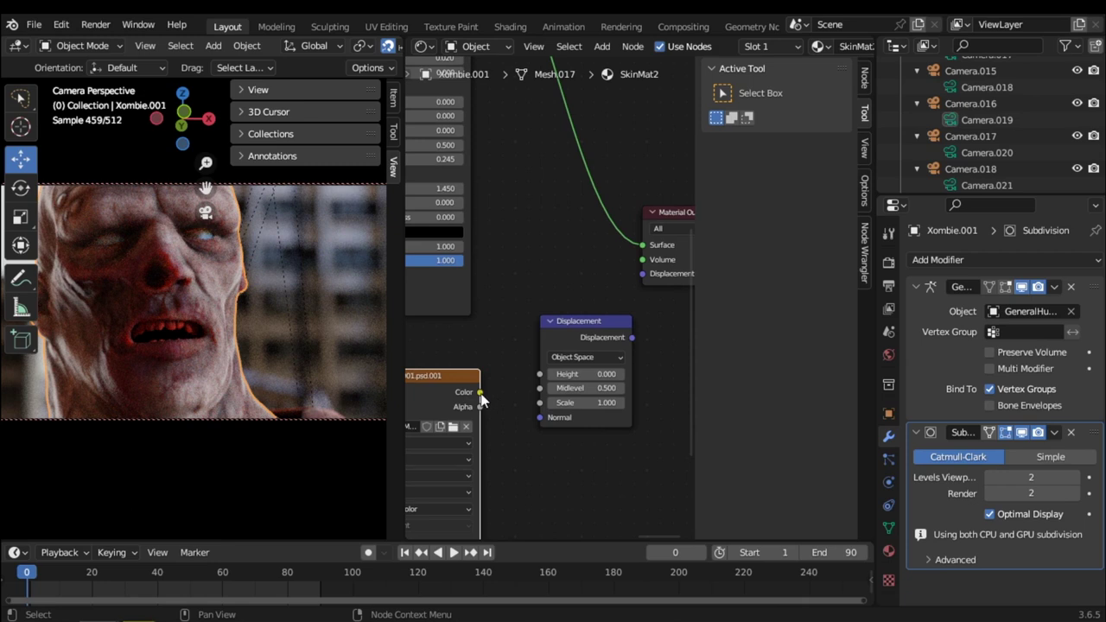
left_click_drag(480, 396, 540, 373)
middle_click_drag(556, 469, 498, 510)
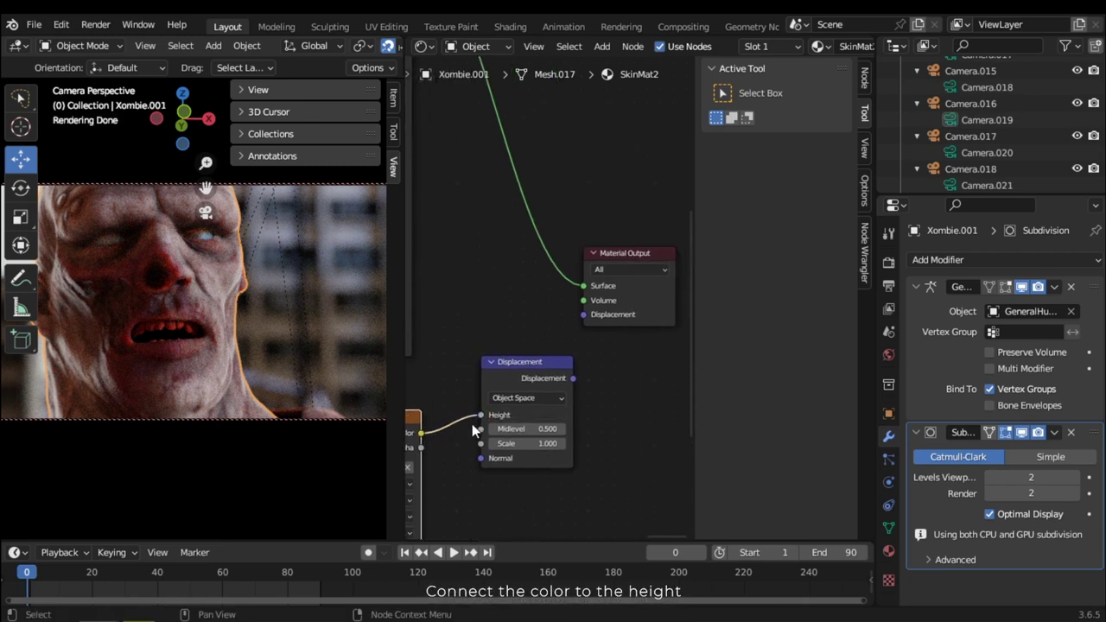
middle_click_drag(554, 411, 517, 425)
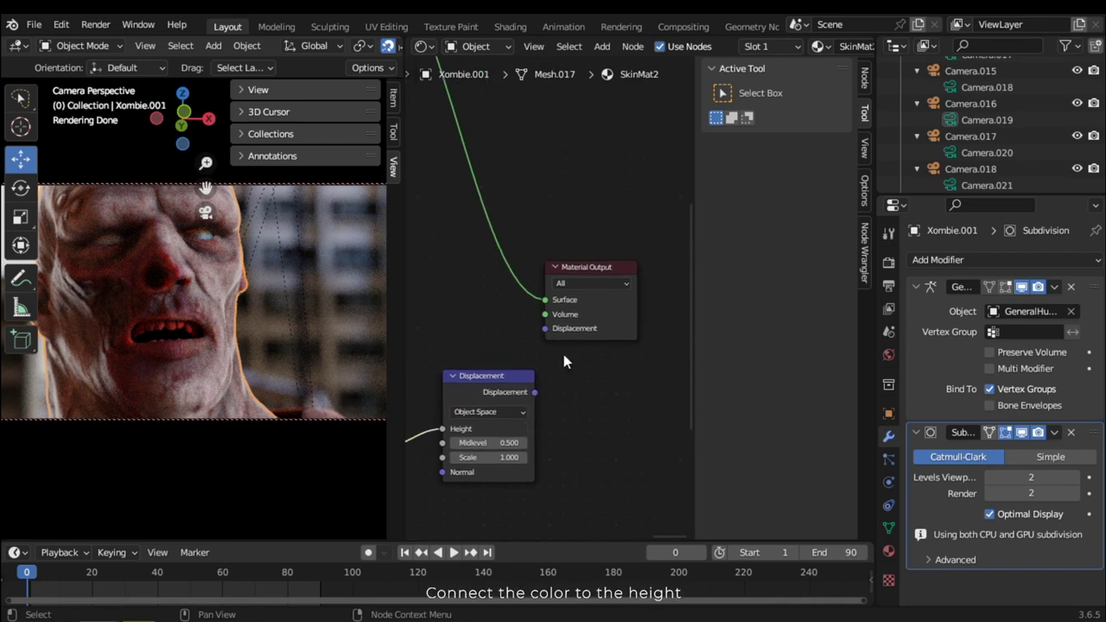
Step: Move the Material Output node aside, link the Displacement node's output to its Displacement input, and widen the 3D viewport
left_click(584, 268)
left_click_drag(584, 268, 650, 246)
left_click_drag(529, 391, 609, 313)
middle_click_drag(532, 491, 589, 434)
scroll(577, 460, "up", 1)
left_click_drag(401, 296, 521, 298)
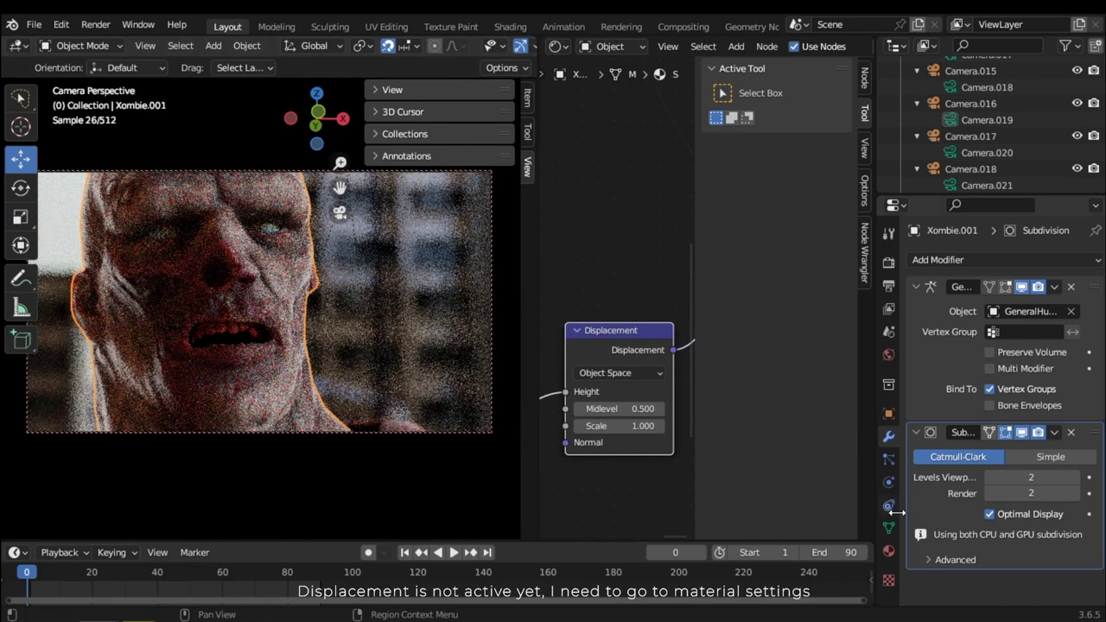
Step: Set the SkinMat2 material's surface displacement method to Displacement and Bump
left_click(186, 251)
left_click(889, 551)
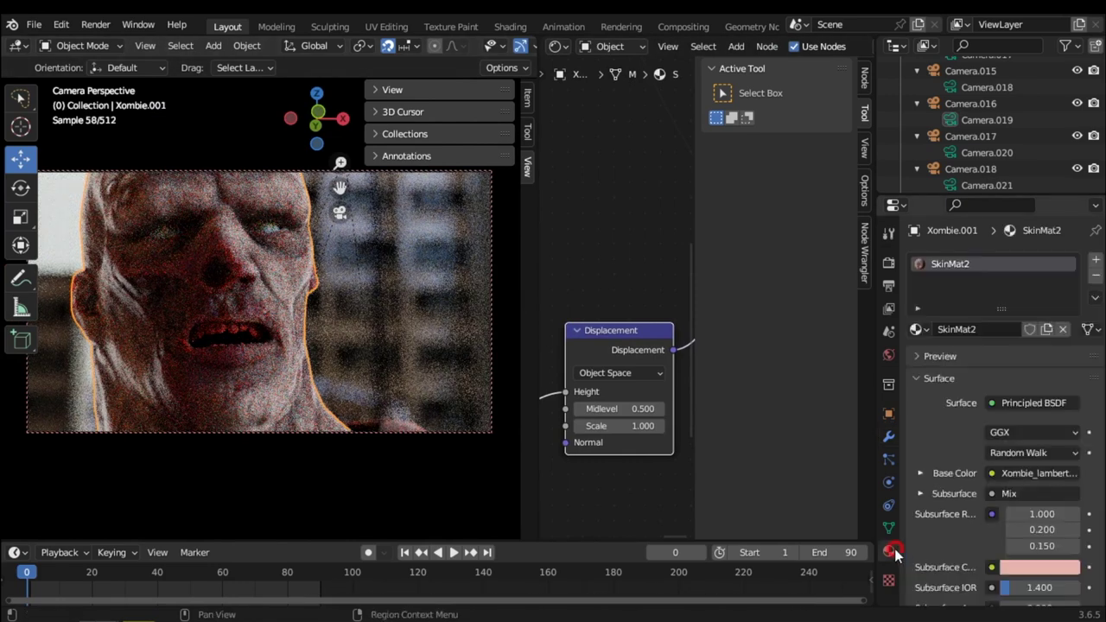
scroll(1010, 379, "down", 10)
scroll(1016, 389, "down", 15)
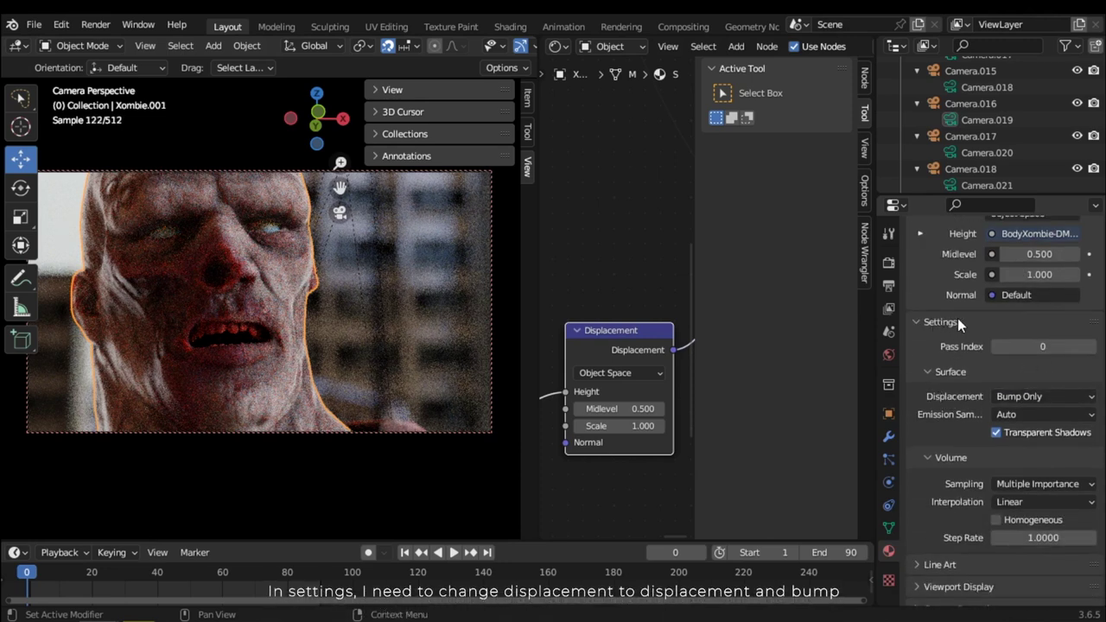
left_click(1020, 397)
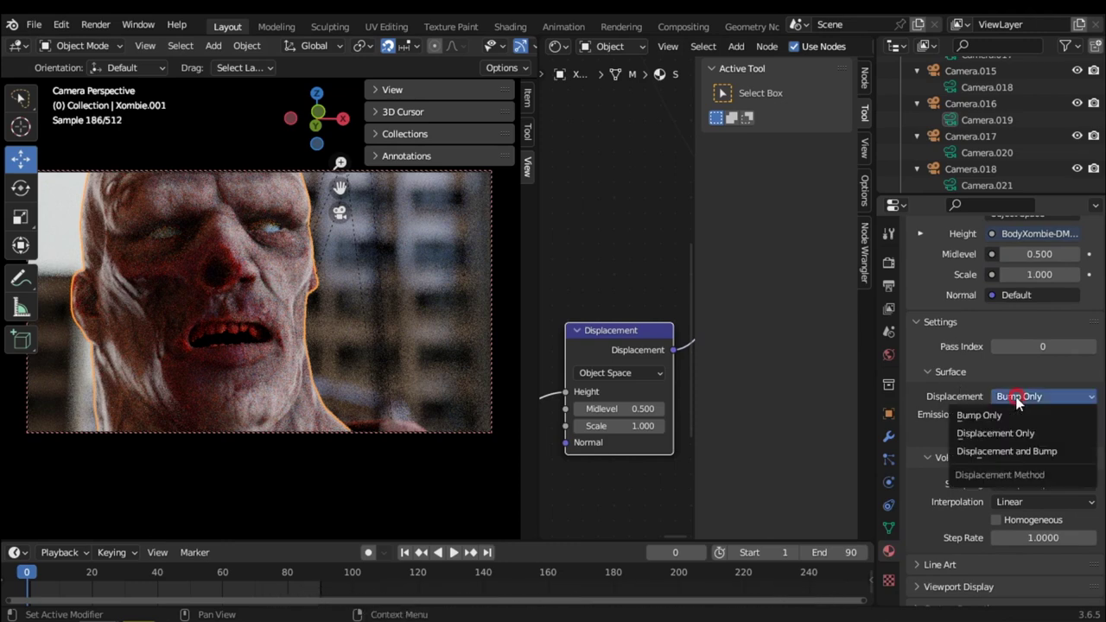
left_click(1011, 451)
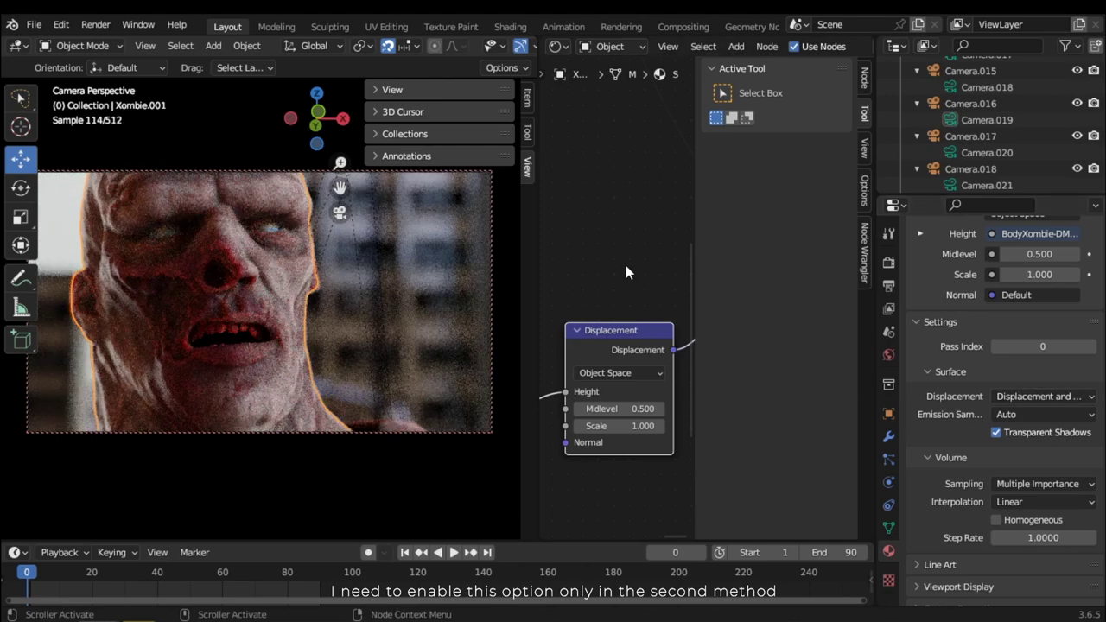
Step: Look over the Displacement node's Midlevel and Scale settings and examine the rendered zombie in full screen
scroll(643, 427, "up", 2)
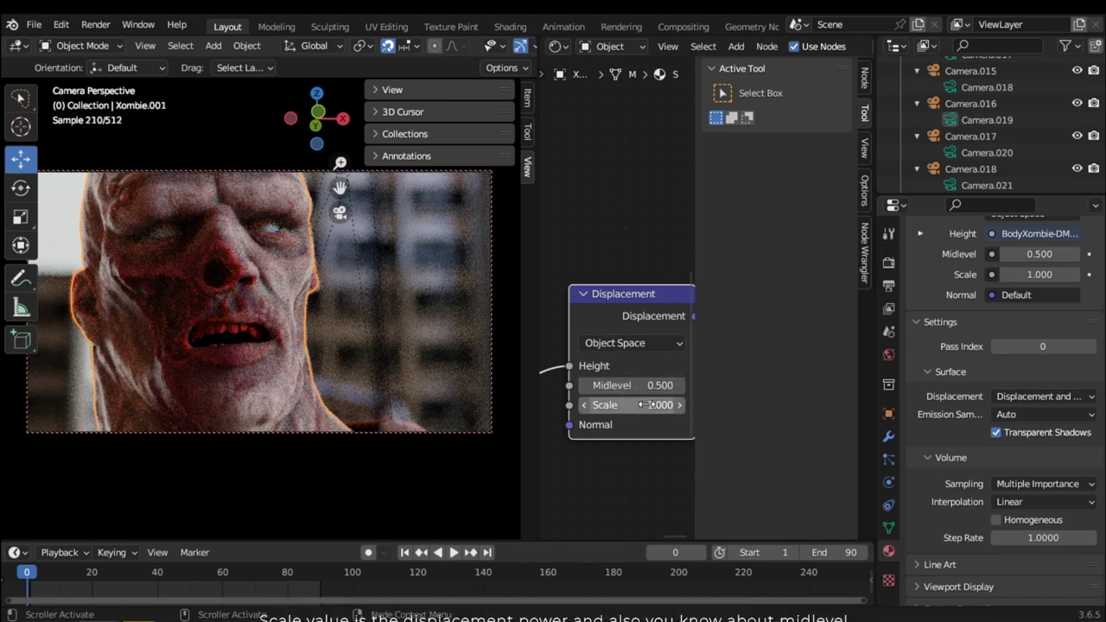
scroll(626, 453, "down", 2)
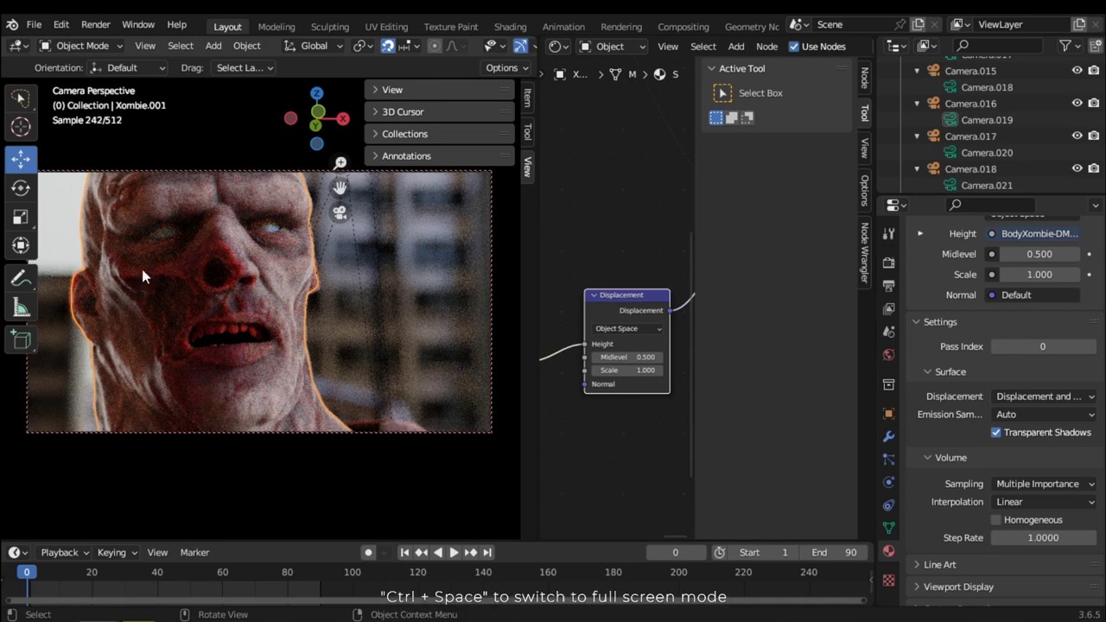
key("ctrl+space")
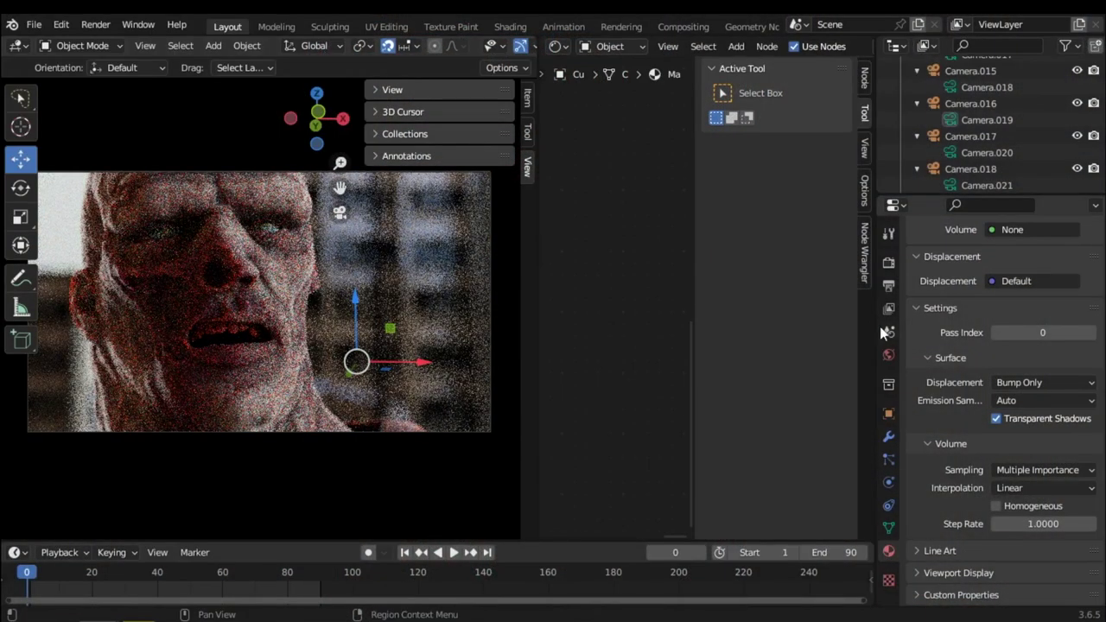
Step: Set the viewport level of the zombie body's Subdivision modifier to 3
left_click(888, 436)
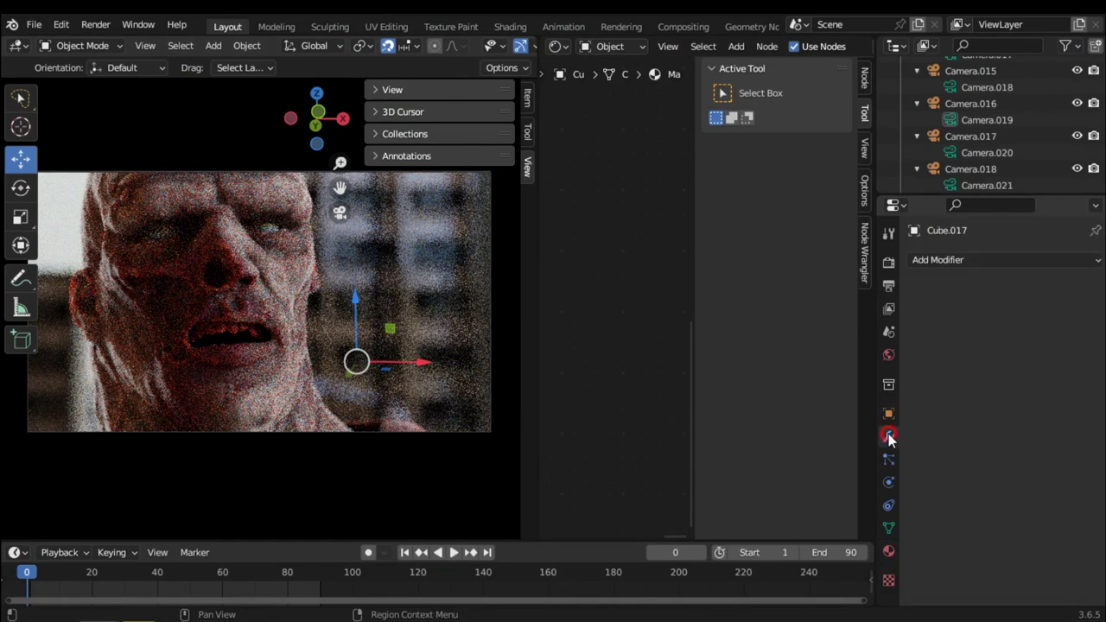
left_click(260, 274)
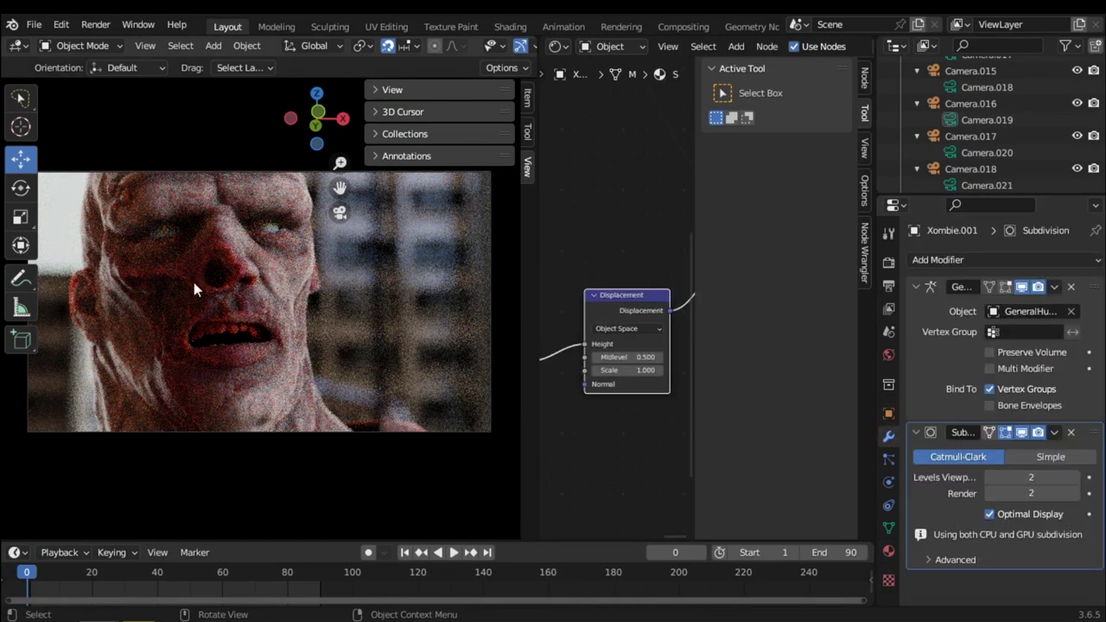
left_click(1036, 478)
type("3")
key("Return")
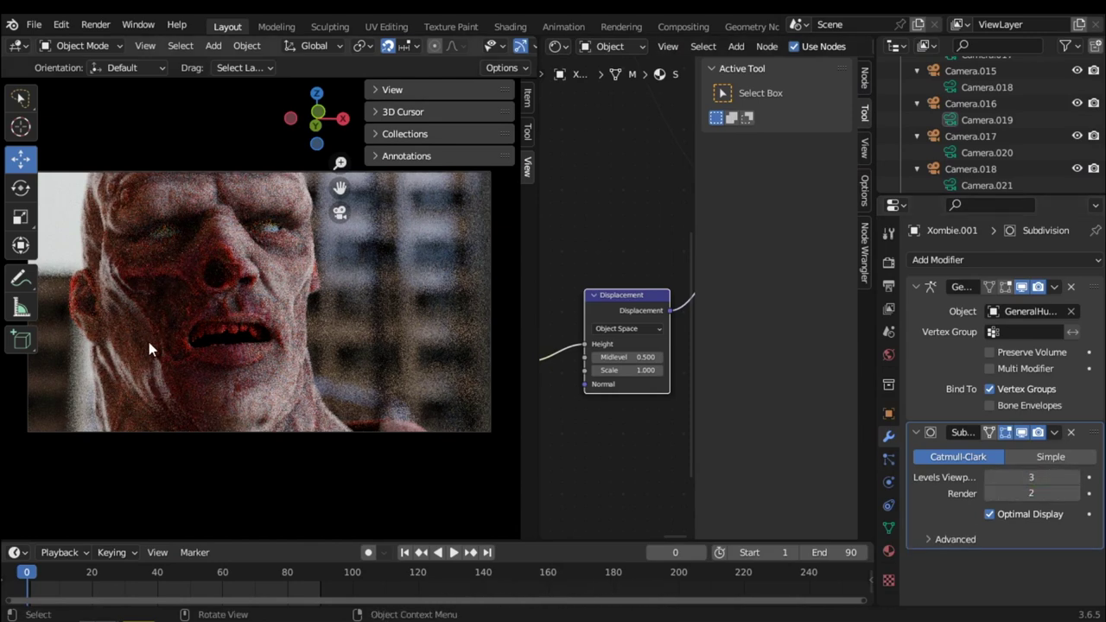
Step: Examine the displaced facial detail in a full-screen rendered camera view, and return to the normal layout
key("ctrl+space")
key("Home")
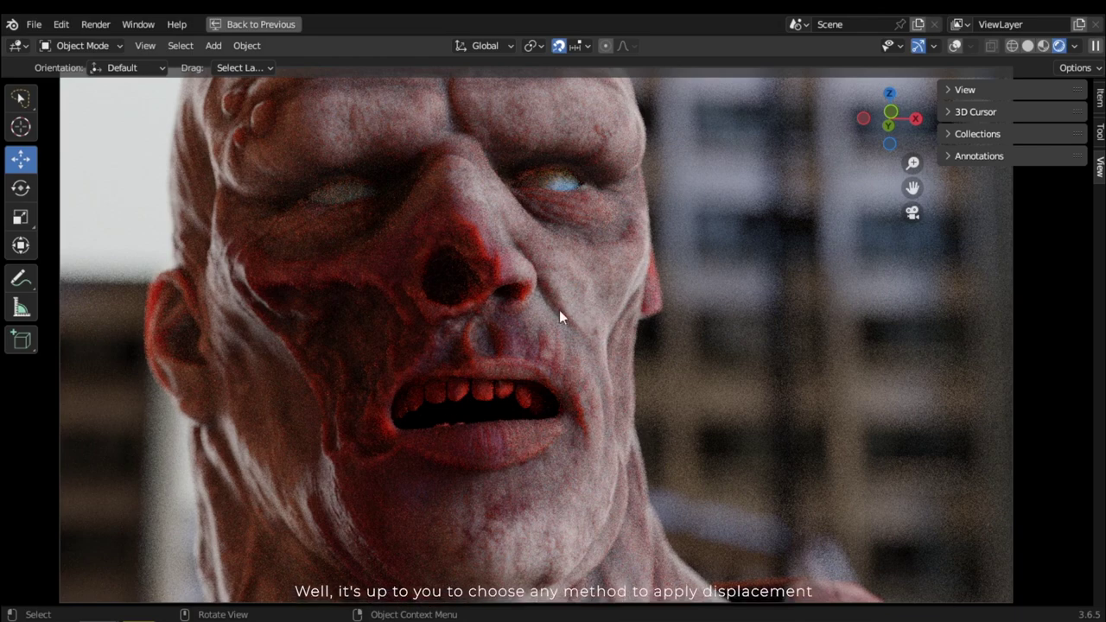
key("ctrl+space")
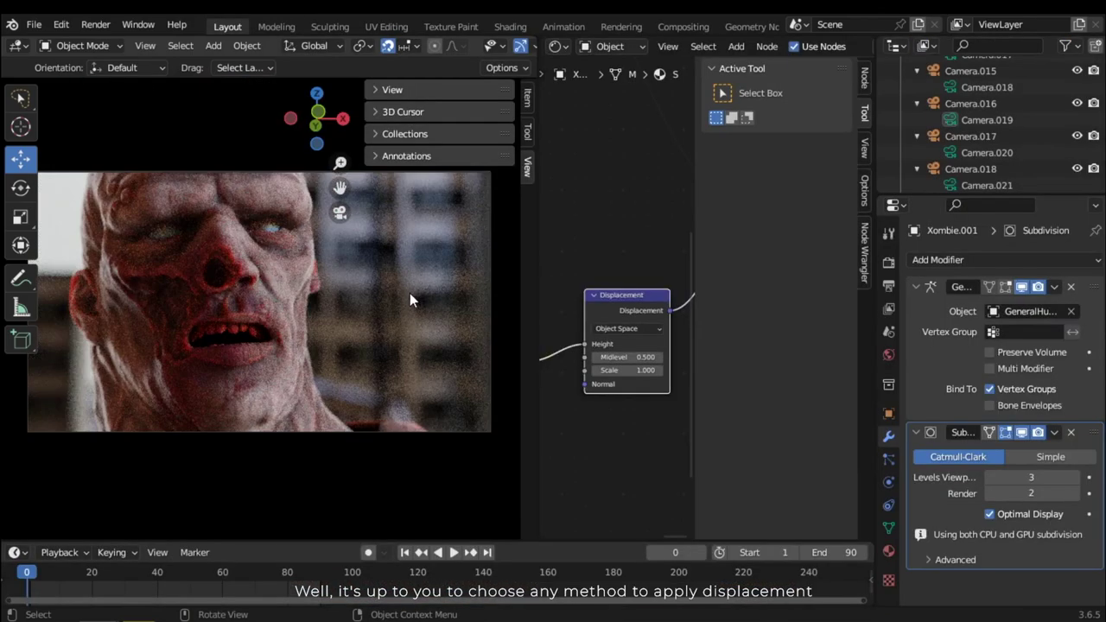
Step: Switch the viewport to Solid shading and inspect the zombie's head and body from several angles outside the camera view
key("z")
left_click(388, 272)
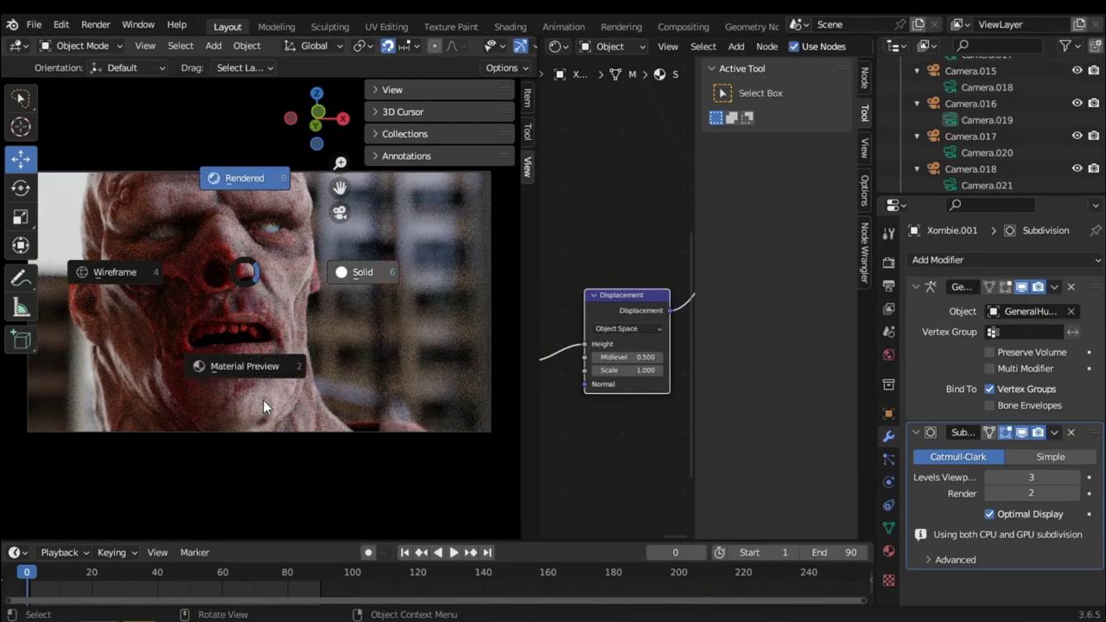
middle_click_drag(167, 250, 236, 375)
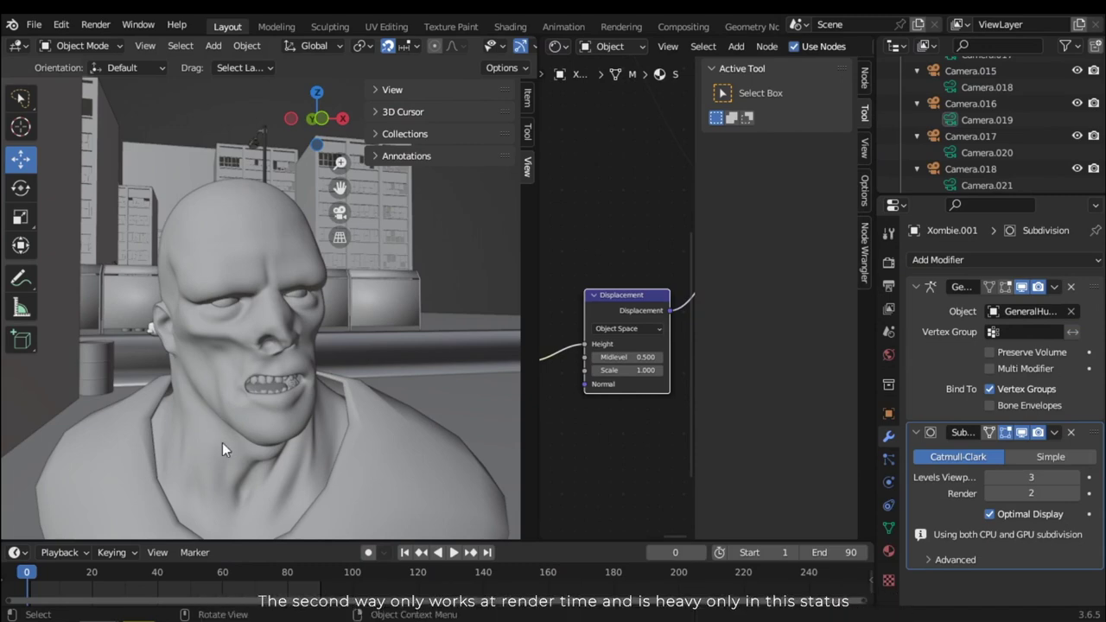
middle_click_drag(286, 391, 334, 396)
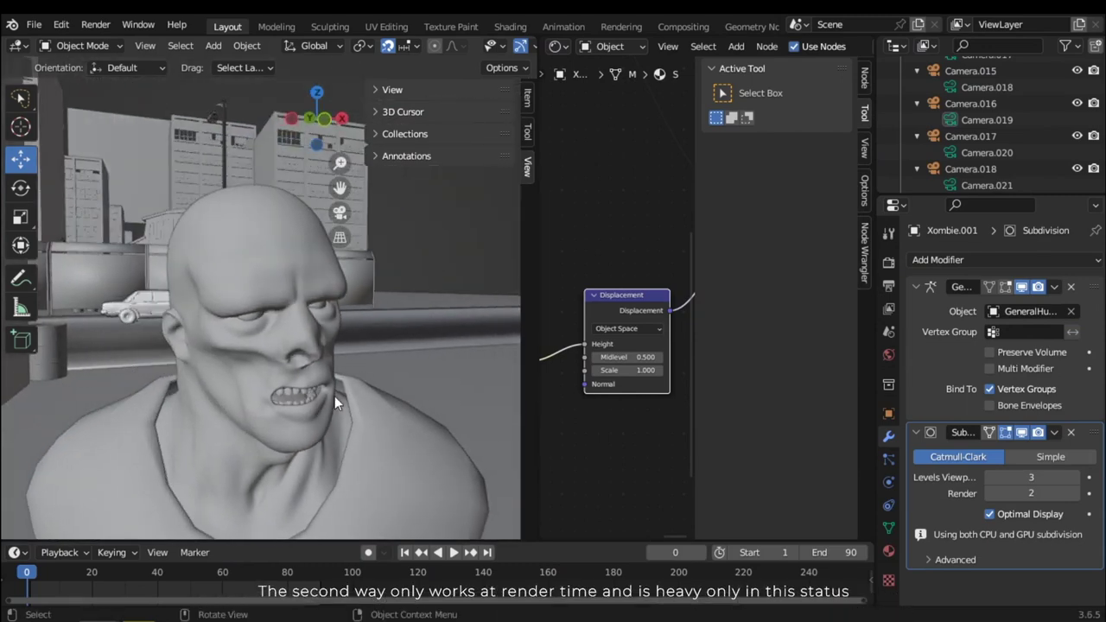
left_click(359, 339)
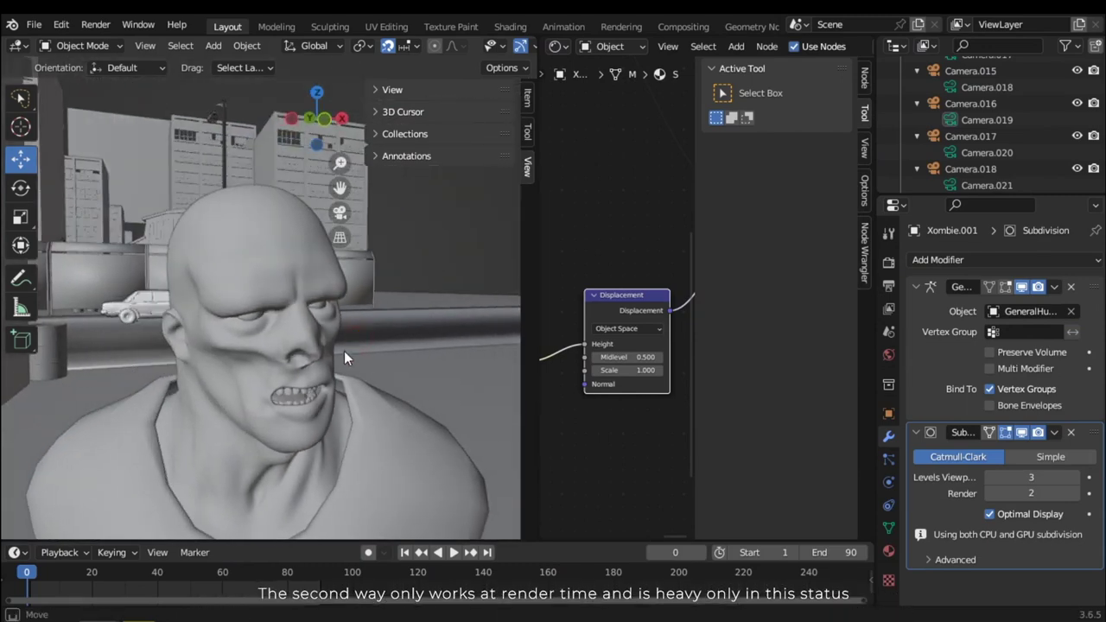
middle_click_drag(344, 350, 291, 354)
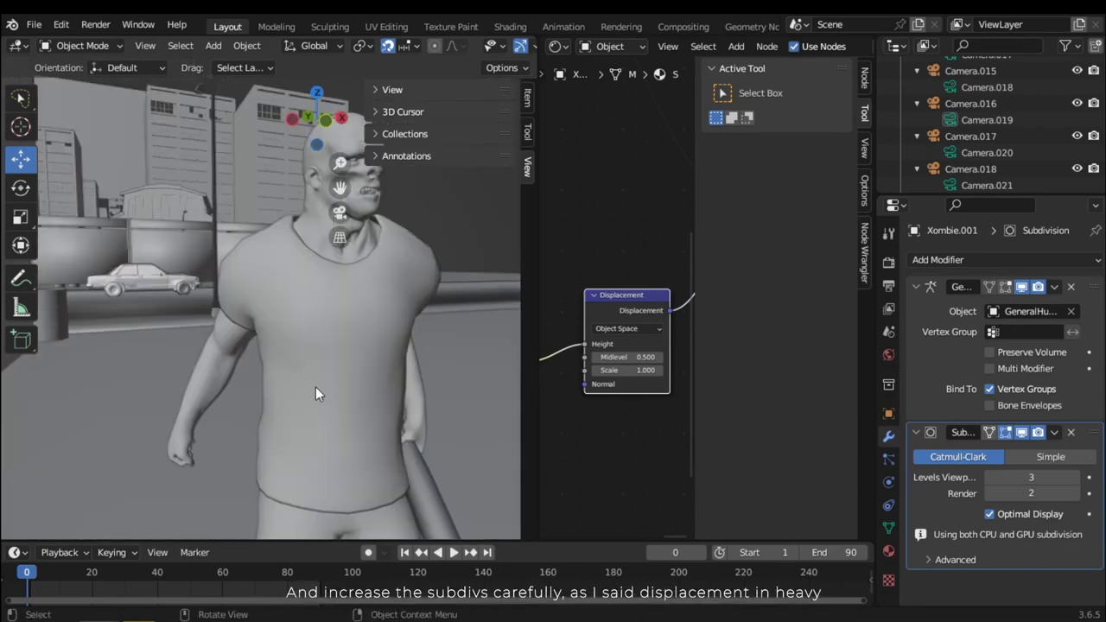
middle_click_drag(321, 388, 311, 418)
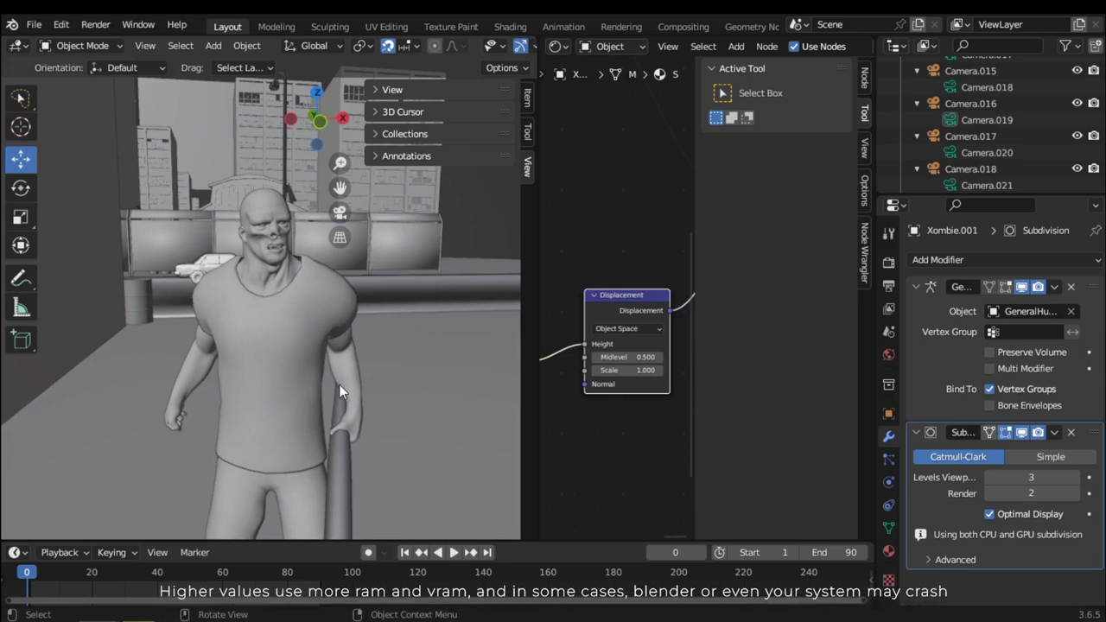
scroll(330, 376, "up", 2)
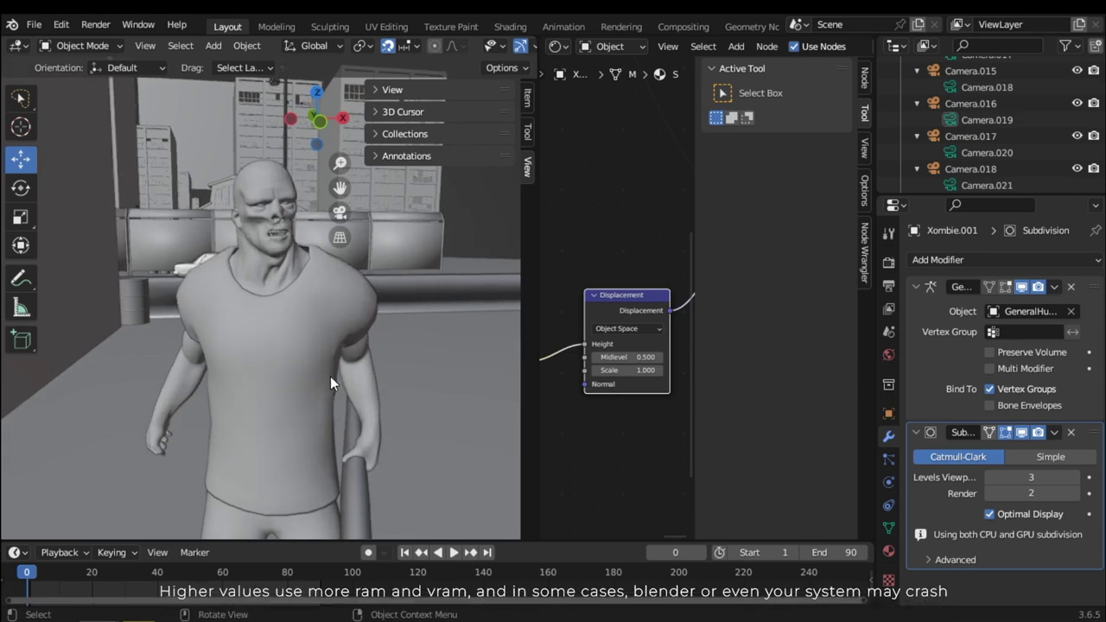